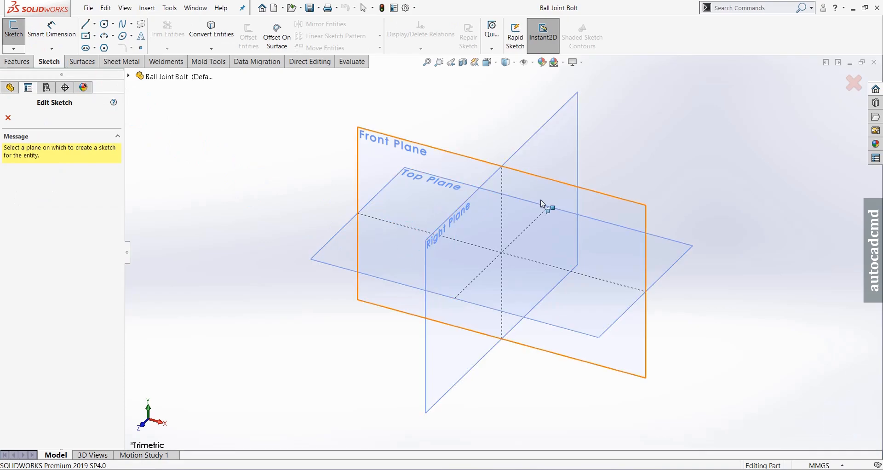
Step: Start a sketch on the Front Plane and draw infinite vertical and horizontal construction lines through the origin
click(599, 194)
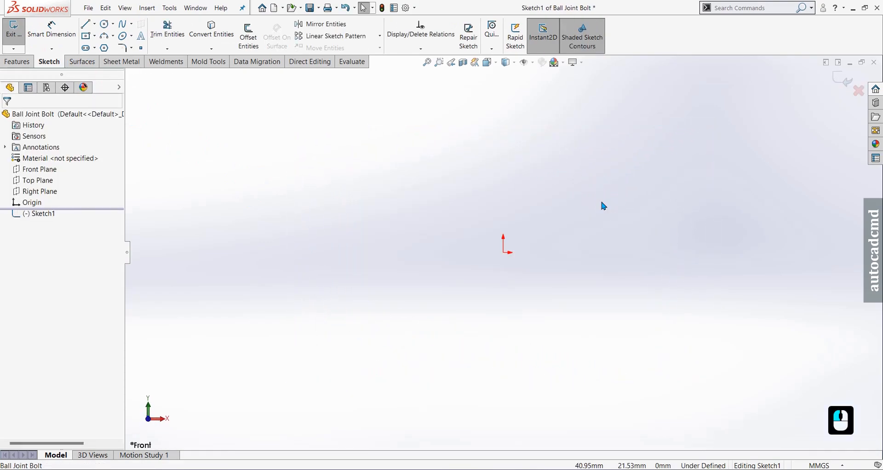
click(85, 25)
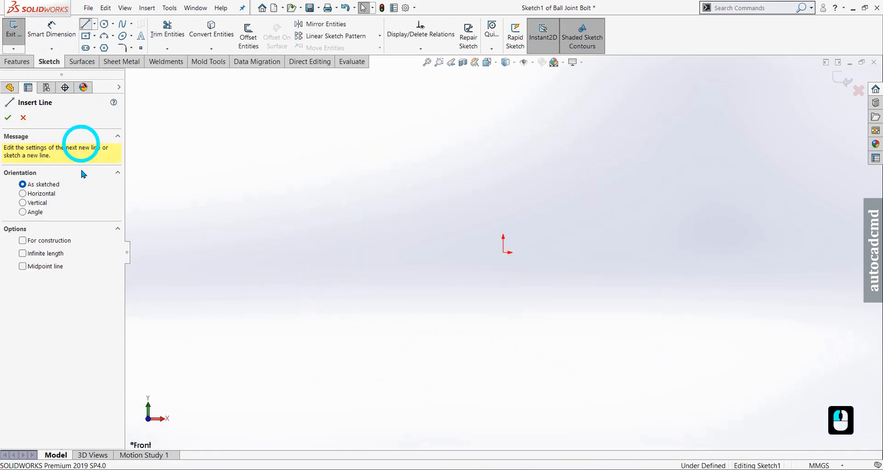
click(54, 242)
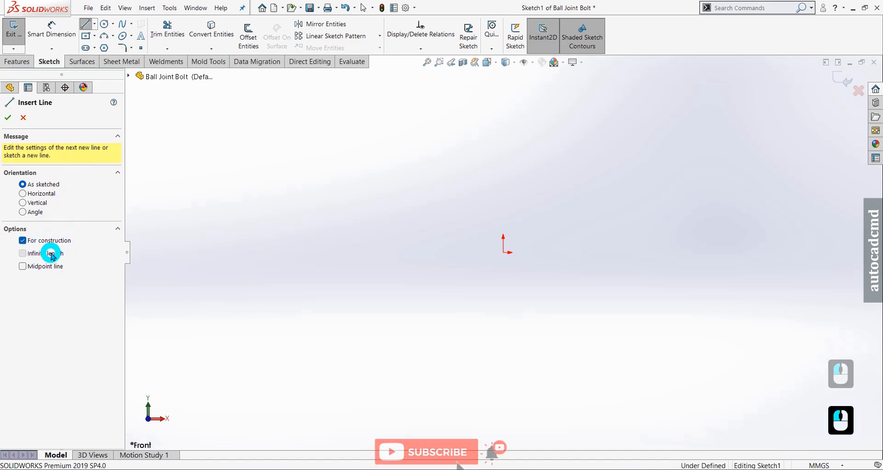
click(52, 254)
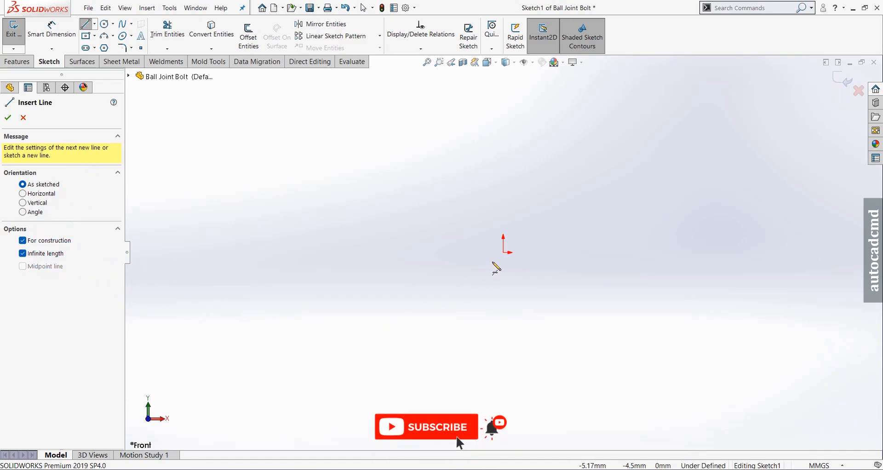
click(503, 249)
click(505, 242)
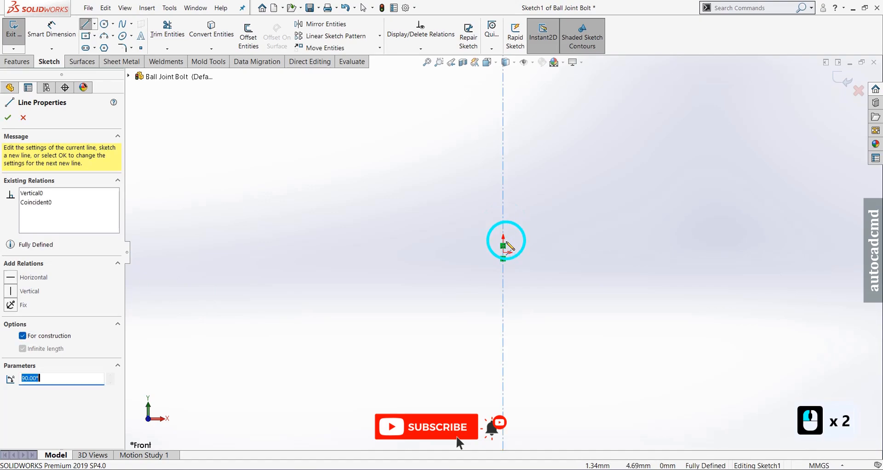
click(503, 252)
click(532, 252)
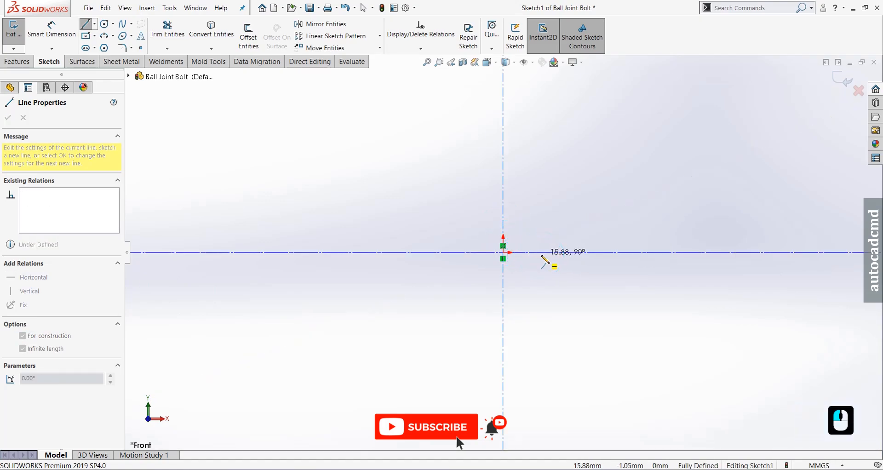
click(8, 118)
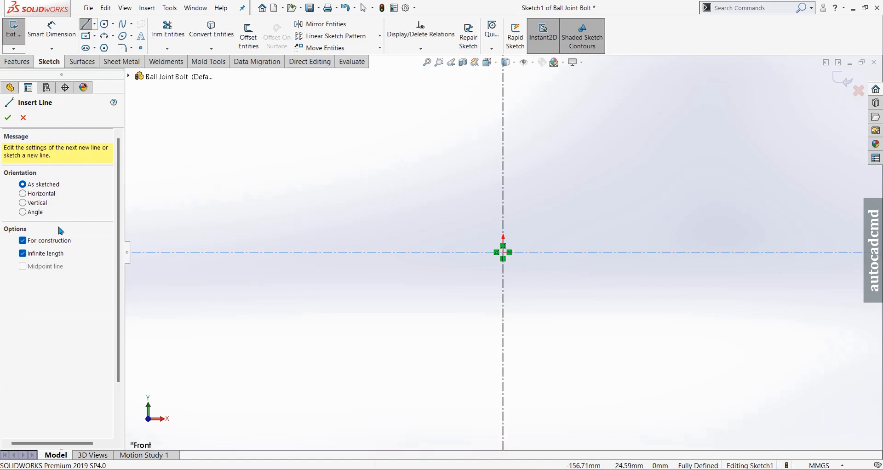
Step: Sketch a closed solid-line half-profile from the vertical centerline, about 24 mm wide and 64 mm tall, with a small pointed collar on its outer side
click(48, 242)
click(48, 254)
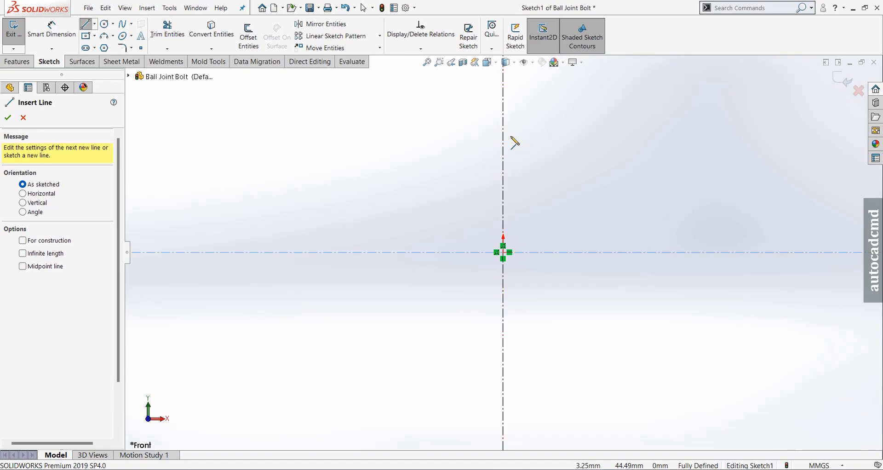
click(504, 98)
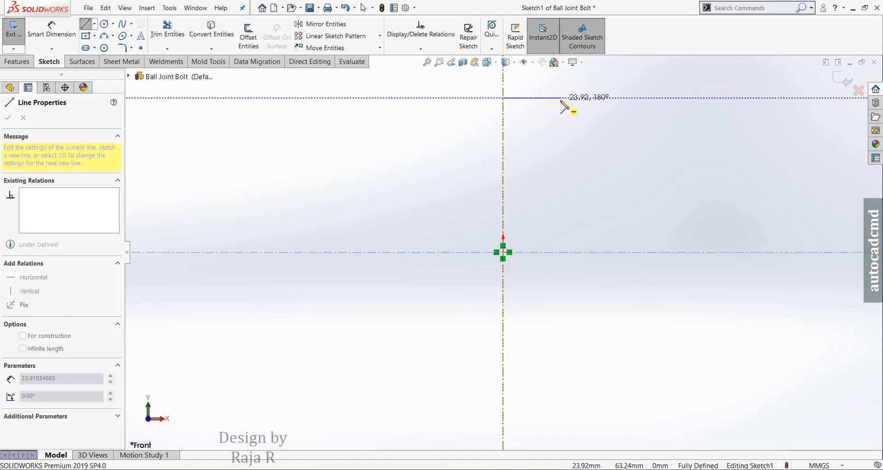
click(561, 98)
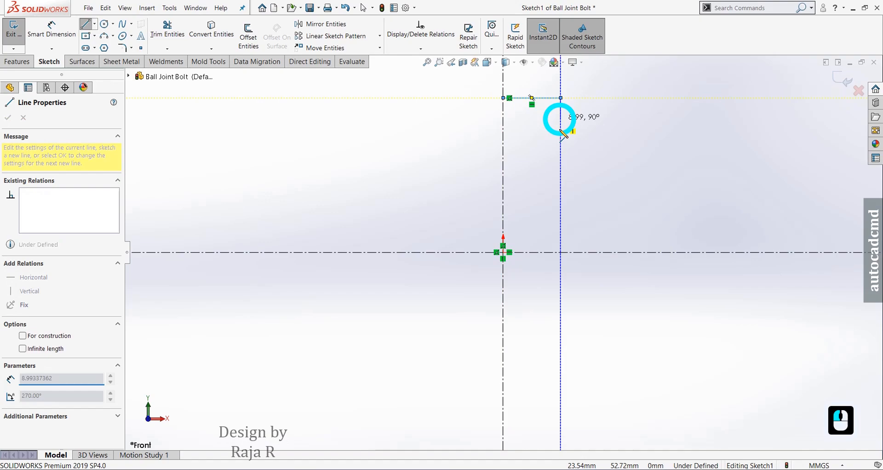
click(561, 172)
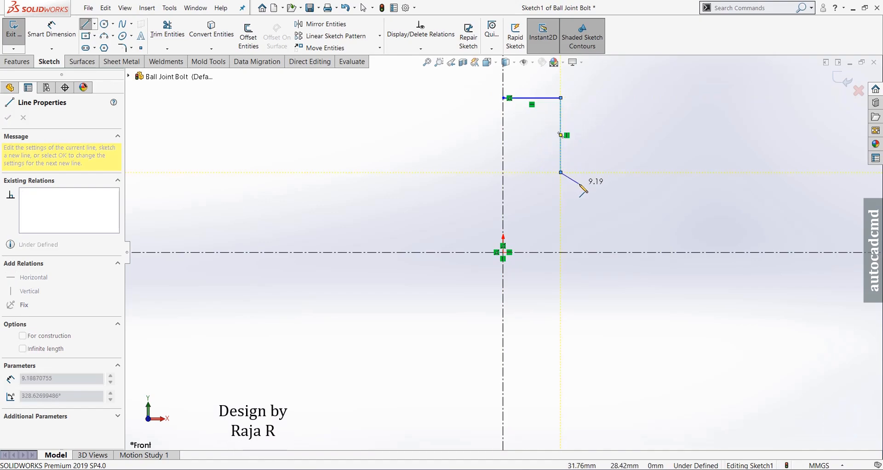
click(578, 183)
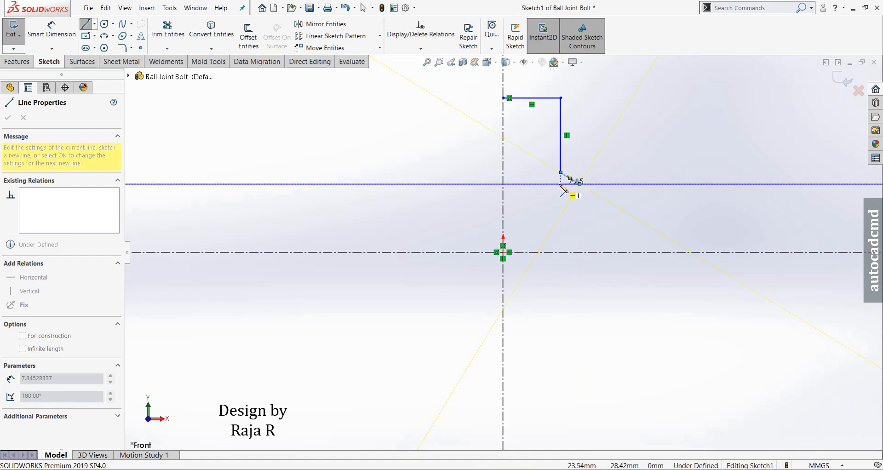
click(561, 184)
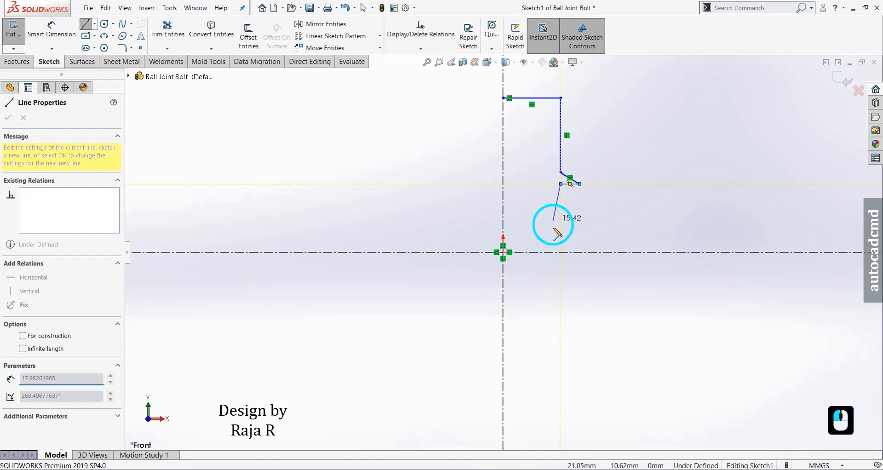
click(560, 252)
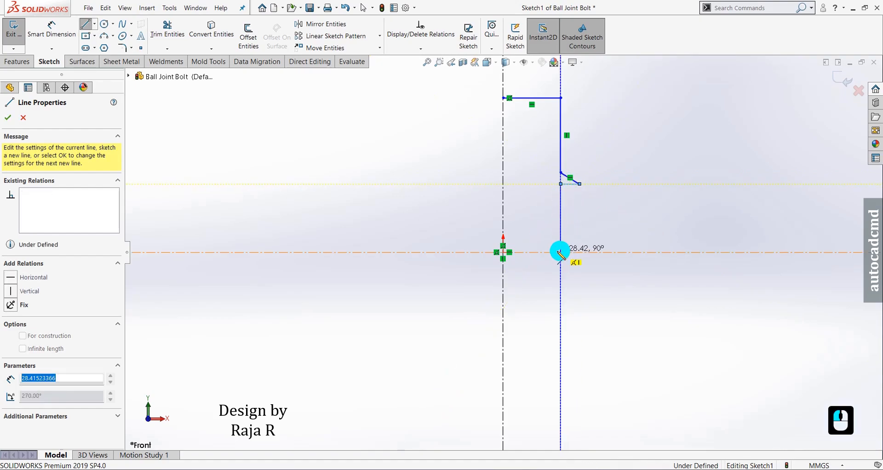
click(504, 252)
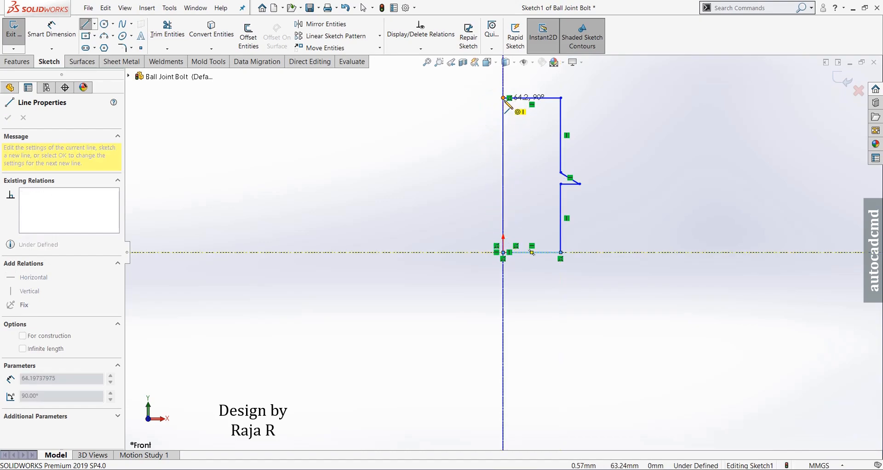
click(504, 98)
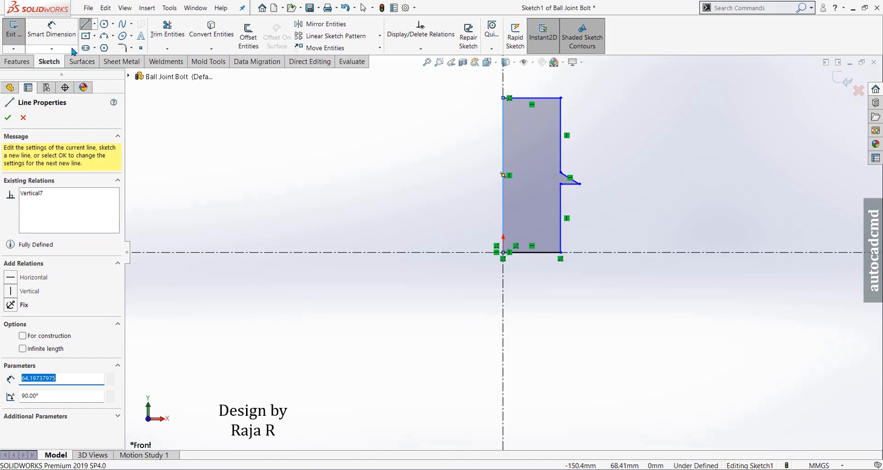
Step: Dimension the shank's upper outer edge as a diameter across the vertical centerline and set it to 19.05 mm
click(51, 28)
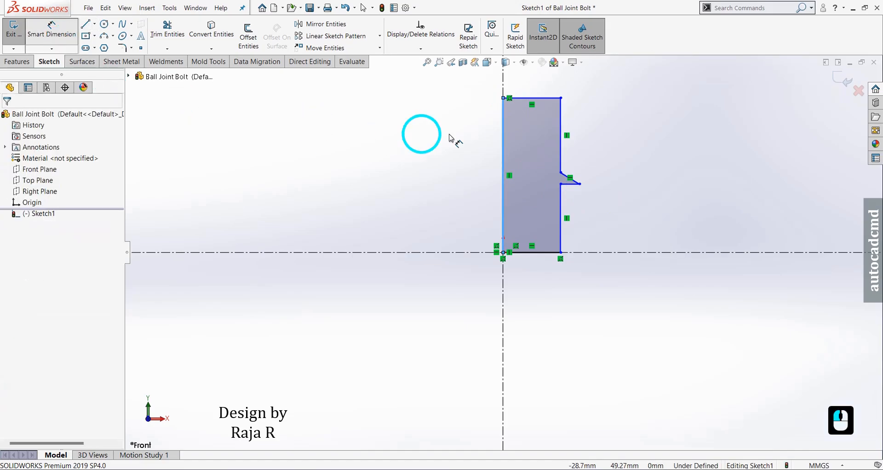
click(560, 132)
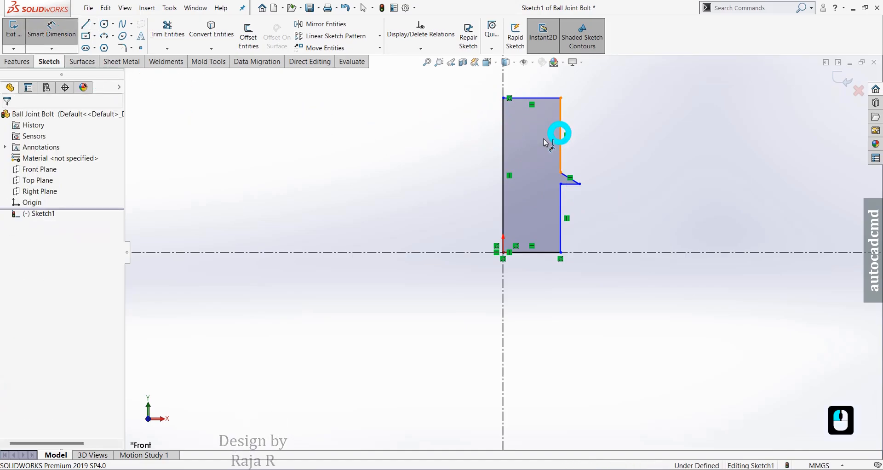
click(505, 82)
click(394, 140)
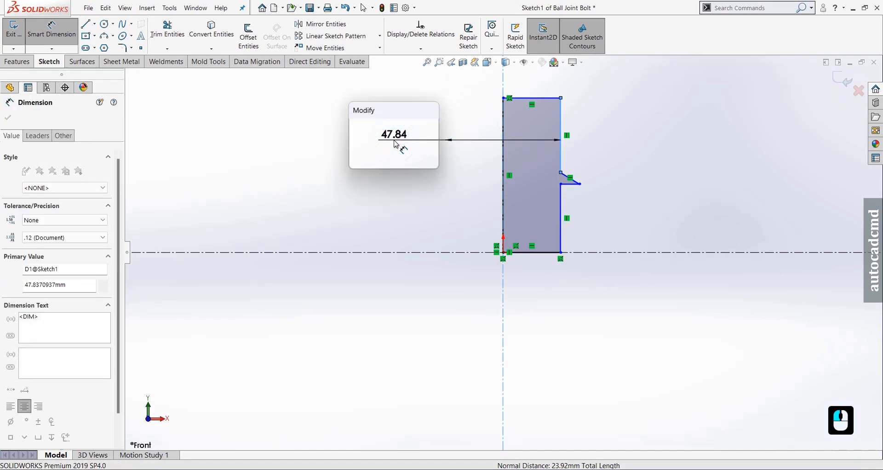
text(19.0)
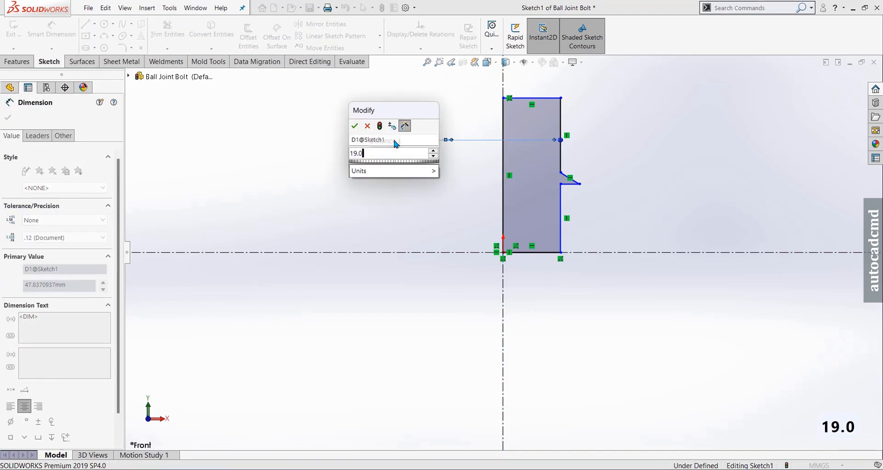
text(5)
key(Return)
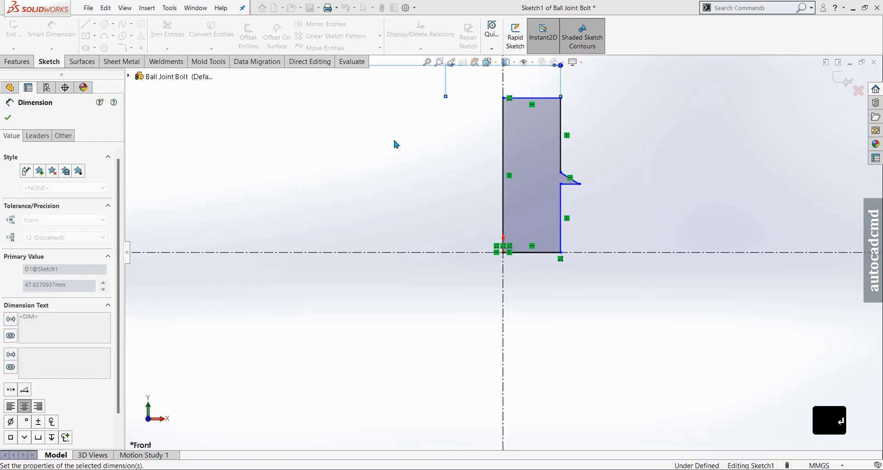
Step: Dimension the collar's tip as a diameter across the vertical centerline and set it to 24.832 mm
click(578, 184)
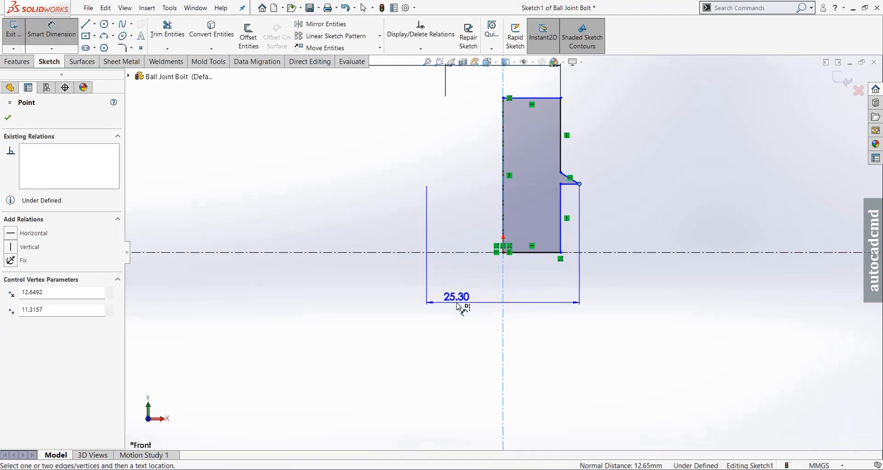
click(458, 301)
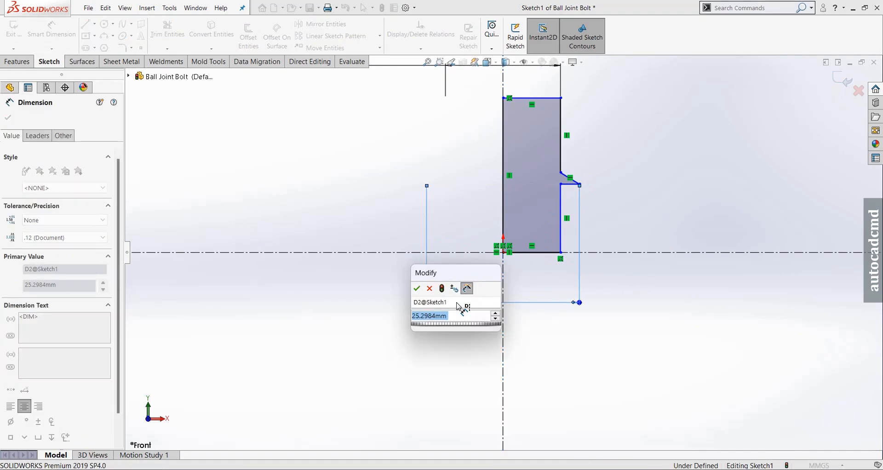
text(24.)
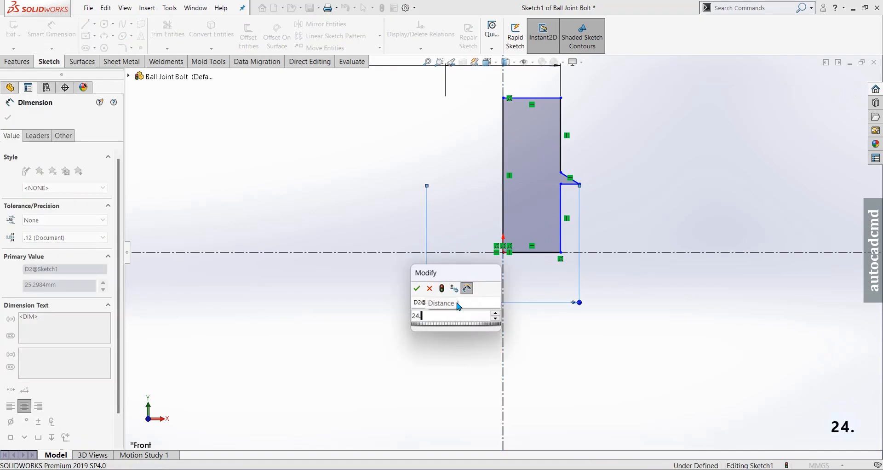
text(832)
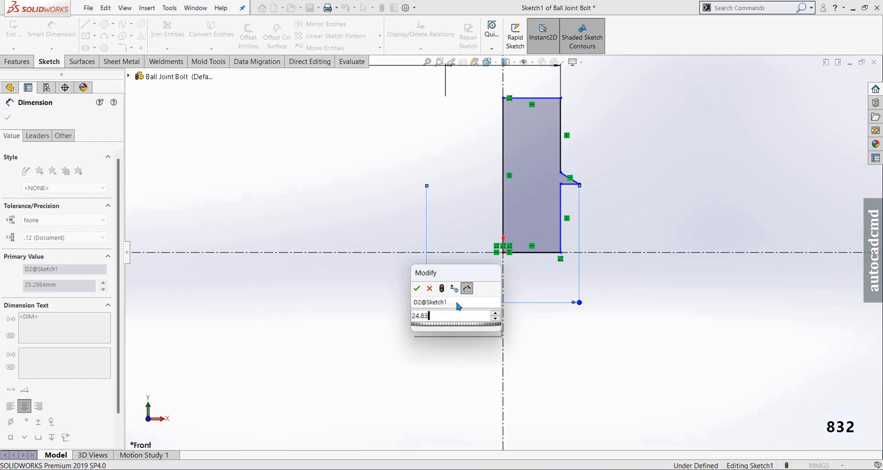
key(Return)
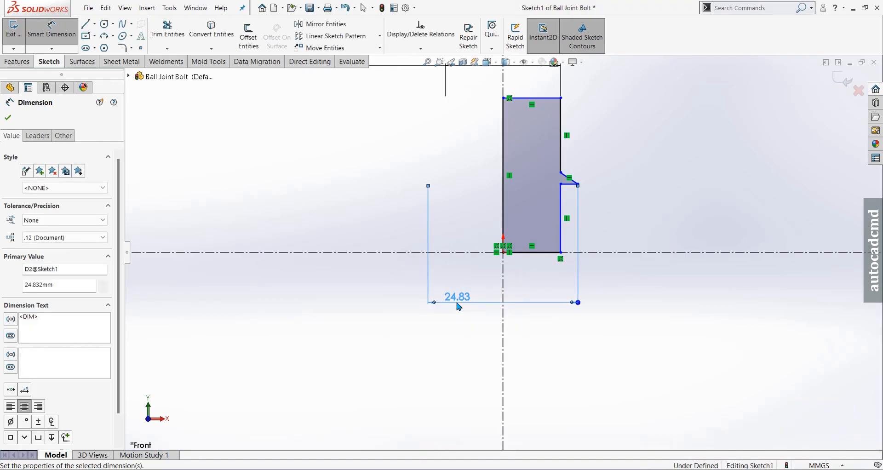
Step: Dimension the height from the profile's base line to the collar's horizontal edge and set it to 22.352 mm
click(548, 253)
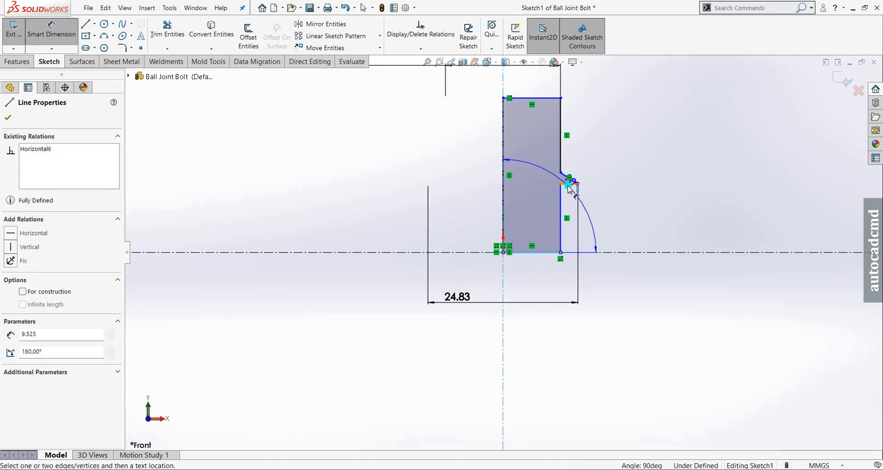
click(571, 187)
click(631, 229)
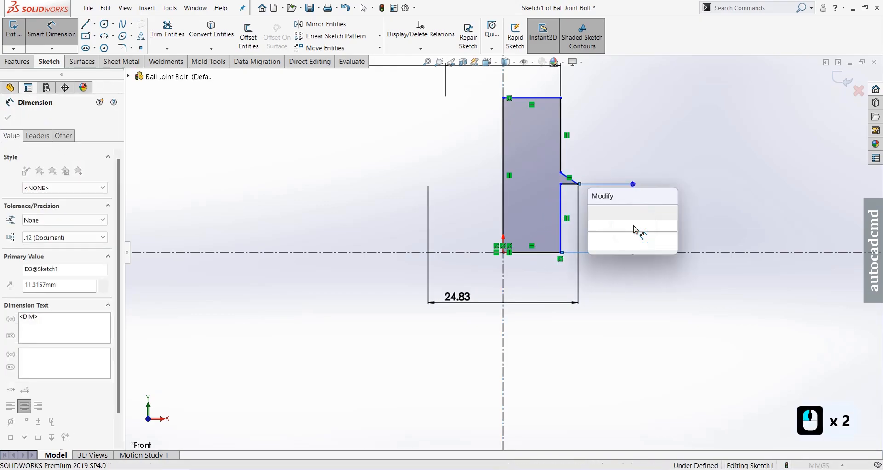
text(22.352)
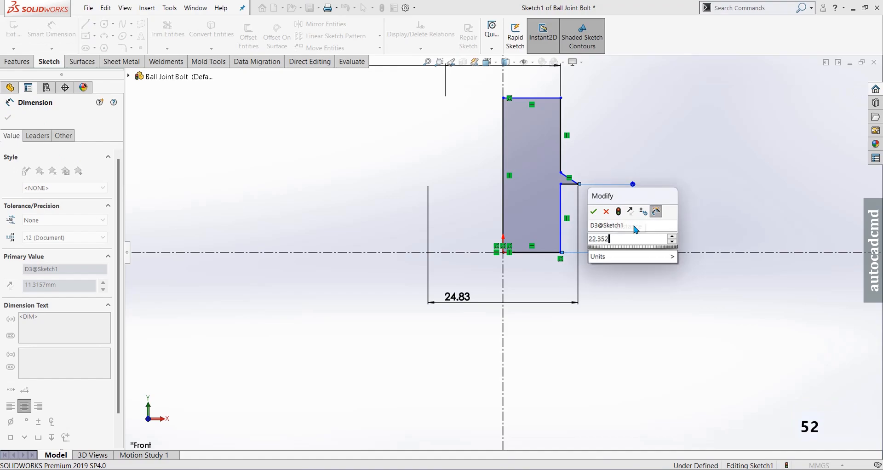
key(Return)
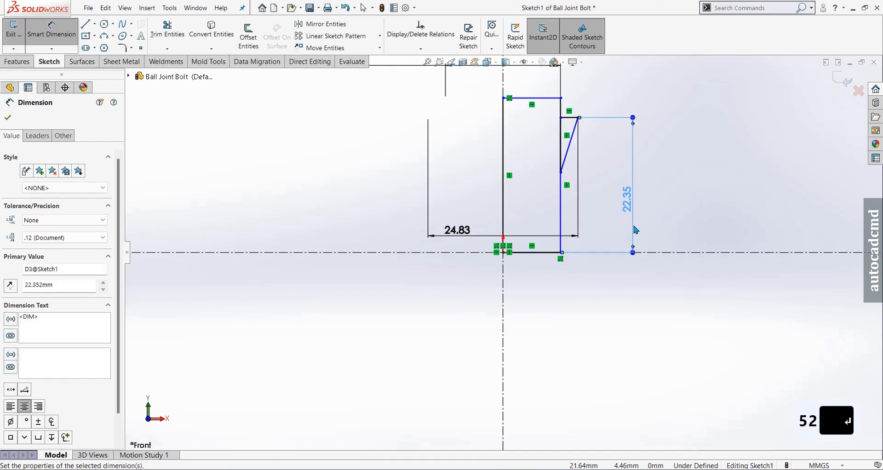
key(Escape)
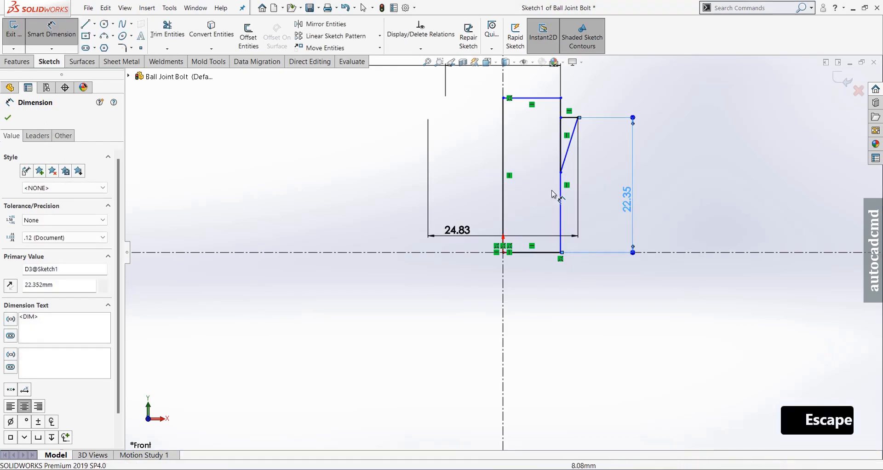
Step: Move the profile's top edge higher and reposition the collar's sloped-edge corner above its horizontal edge, about 25.3 mm above the origin
scroll(526, 195, up, 6)
scroll(526, 202, down, 6)
key(Escape)
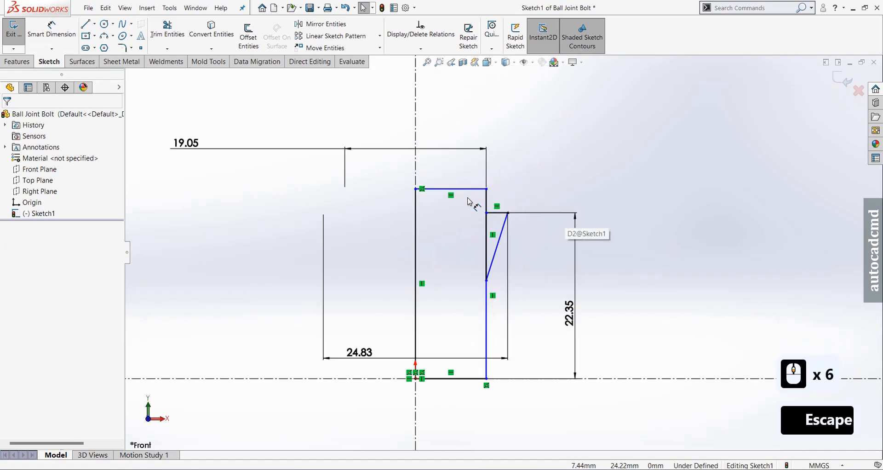
drag(466, 194, 457, 100)
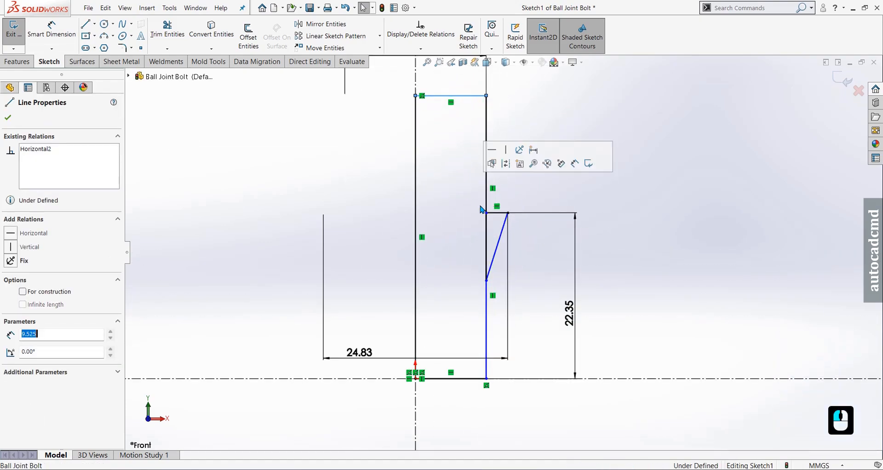
mouse_move(486, 280)
mouse_down()
mouse_move(487, 162)
mouse_move(487, 191)
mouse_up()
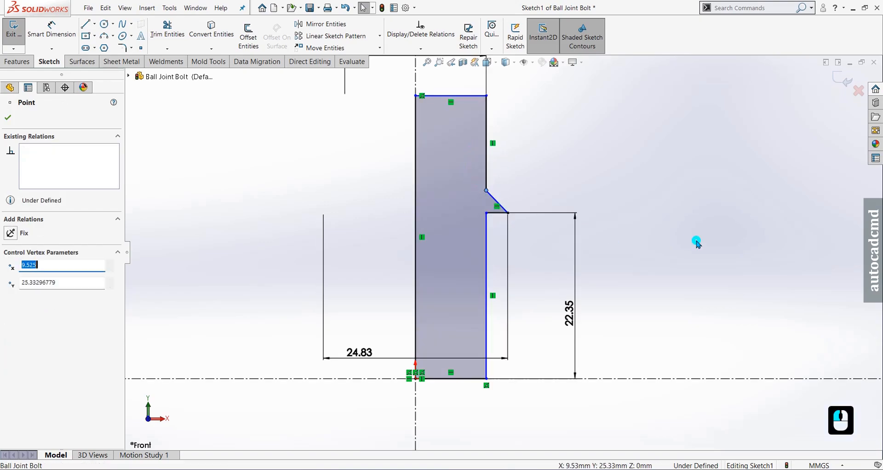
click(672, 250)
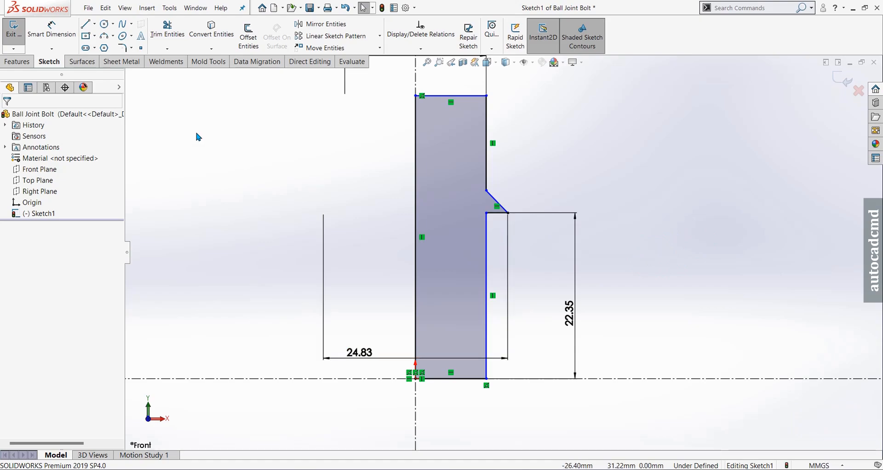
Step: Dimension the overall height from the profile's base line to its top edge and set it to 87.3 mm
click(66, 38)
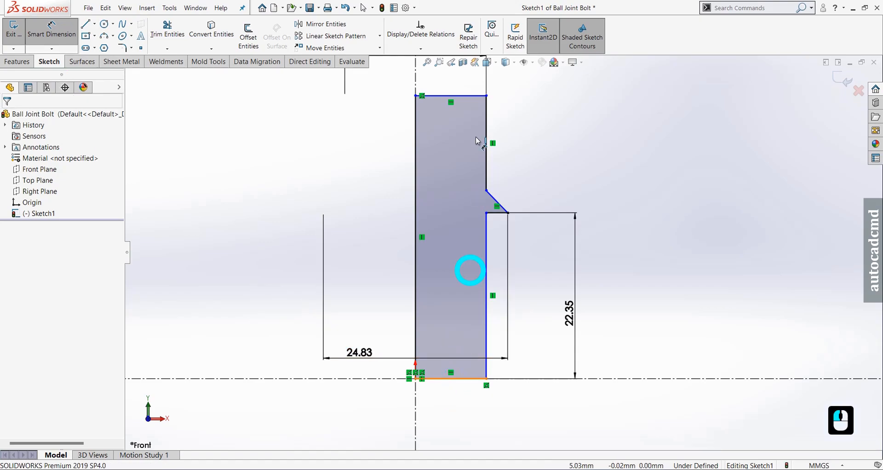
click(463, 95)
click(460, 95)
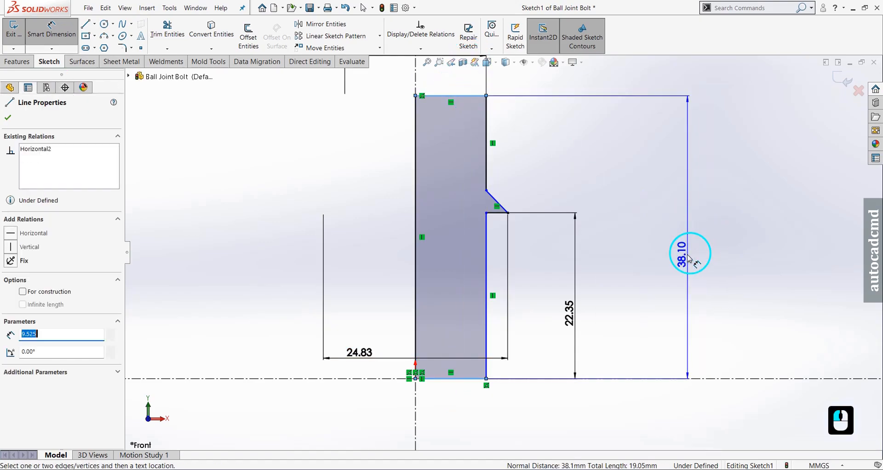
click(685, 254)
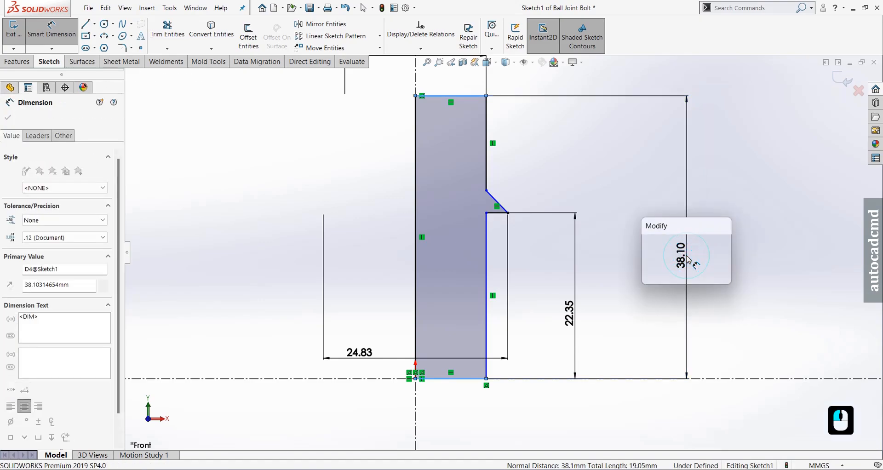
text(87.)
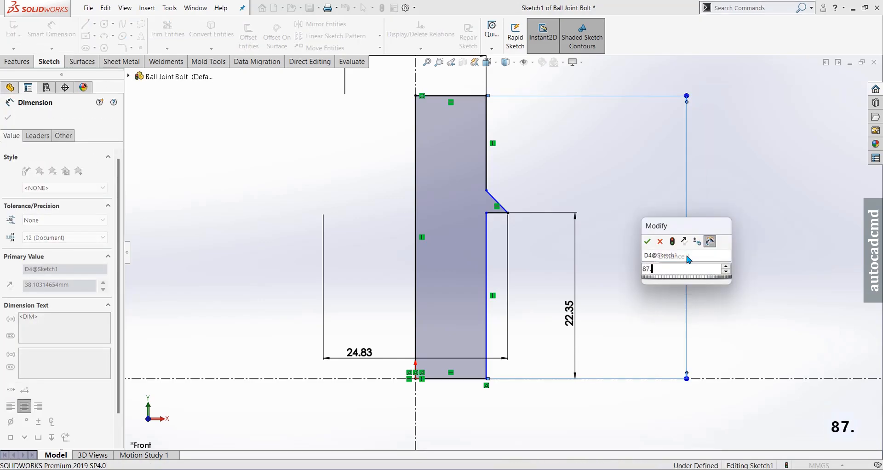
text(3)
key(Return)
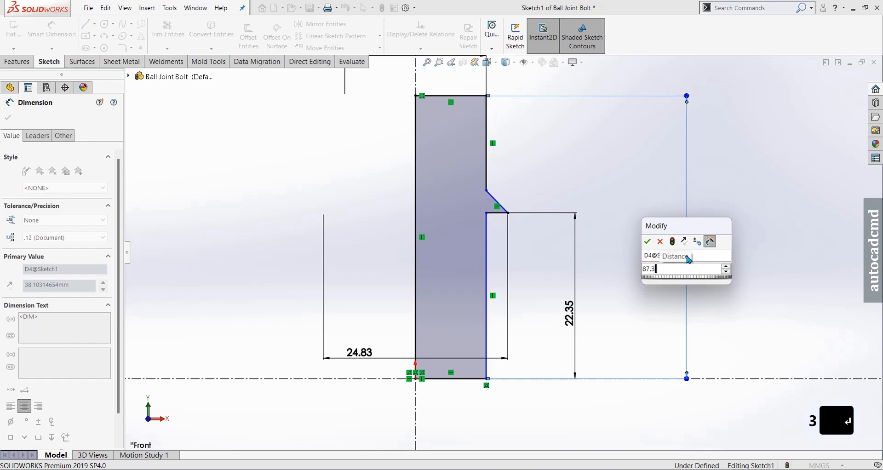
Step: Dimension the angle between the collar's horizontal edge and its sloped edge and set it to 45°
scroll(688, 261, up, 7)
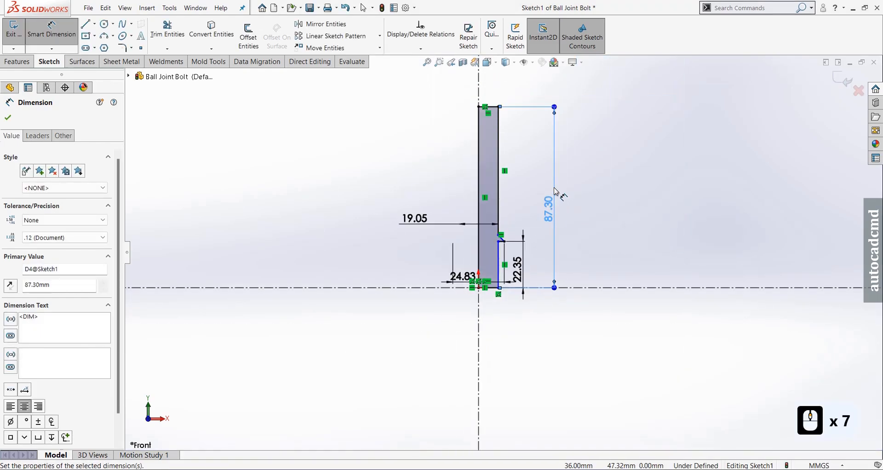
scroll(538, 191, down, 2)
scroll(496, 281, down, 3)
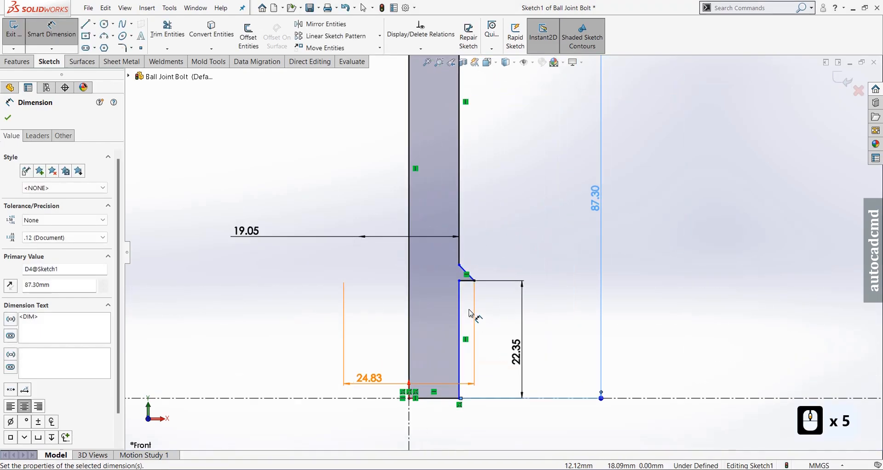
click(471, 283)
scroll(476, 280, down, 1)
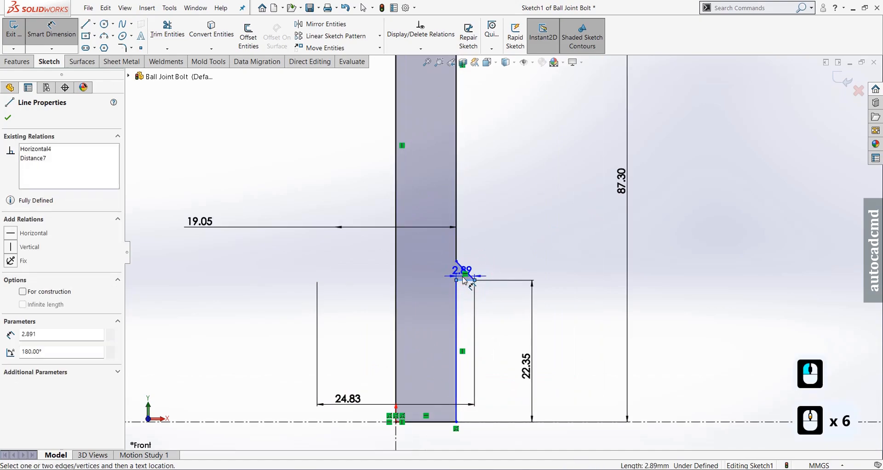
click(462, 270)
click(425, 266)
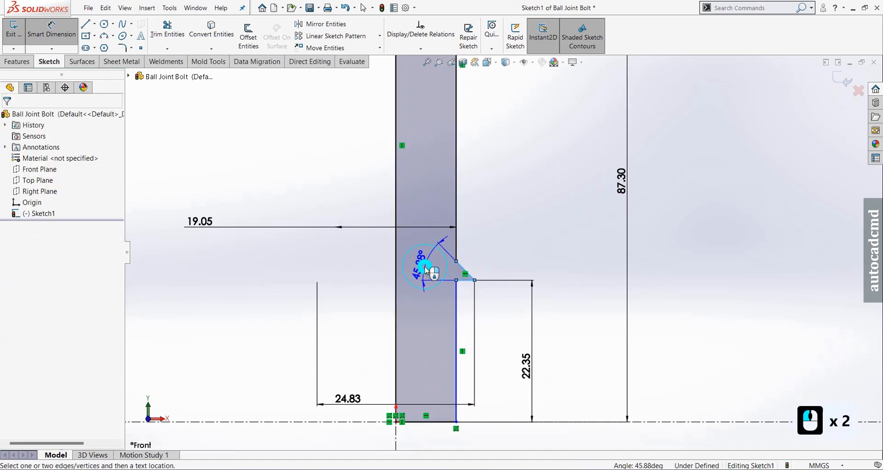
text(45)
key(Return)
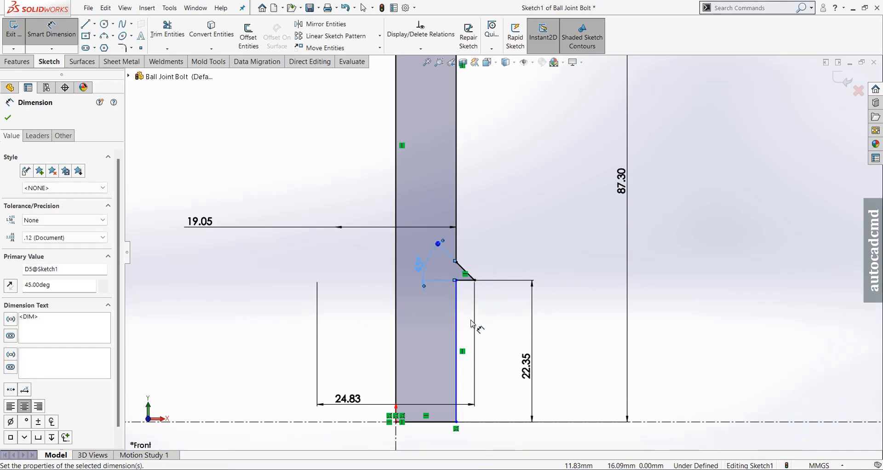
key(Escape)
Step: Make the shank's outer vertical edges below and above the collar collinear
click(457, 371)
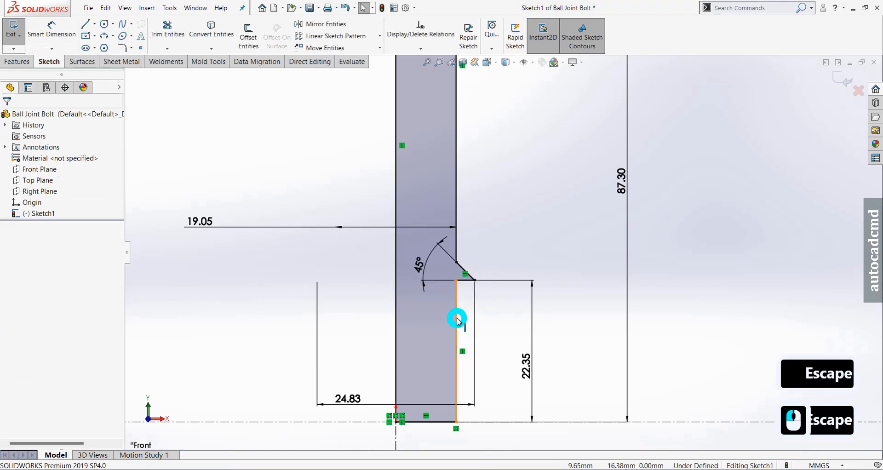
ctrl+click(458, 207)
click(510, 163)
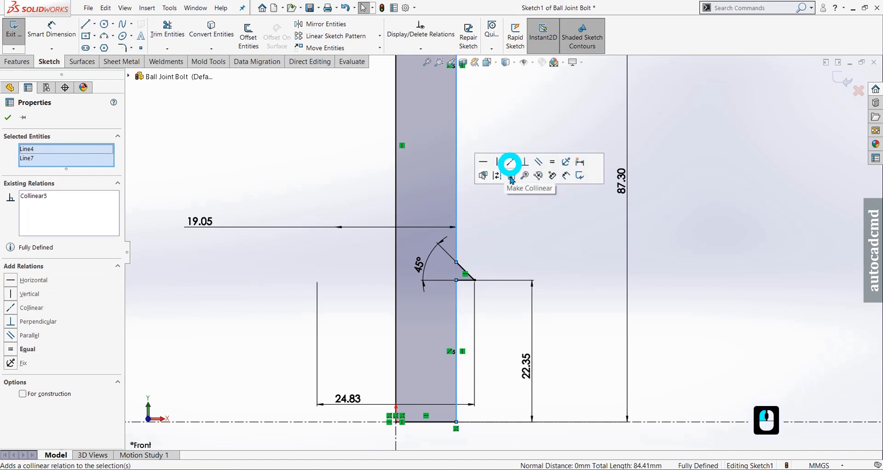
click(581, 310)
Step: Revolve the half-profile 360° about the vertical centerline into a solid bolt body
scroll(481, 348, up, 4)
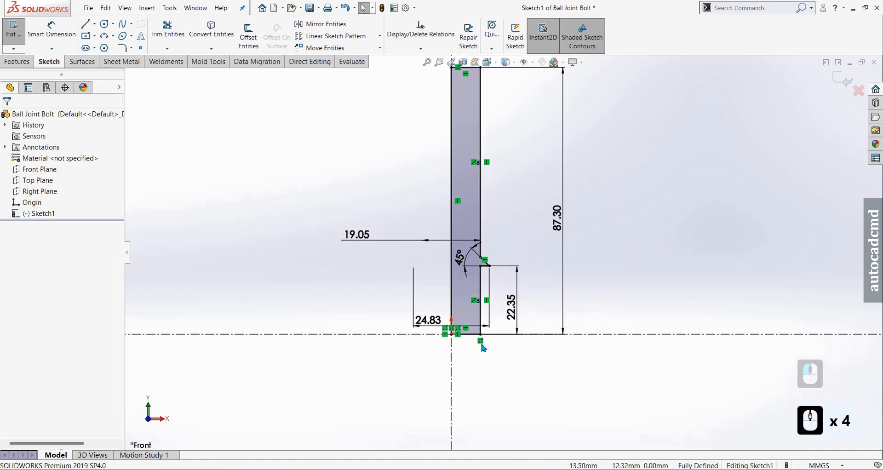
scroll(483, 348, up, 2)
scroll(491, 232, down, 2)
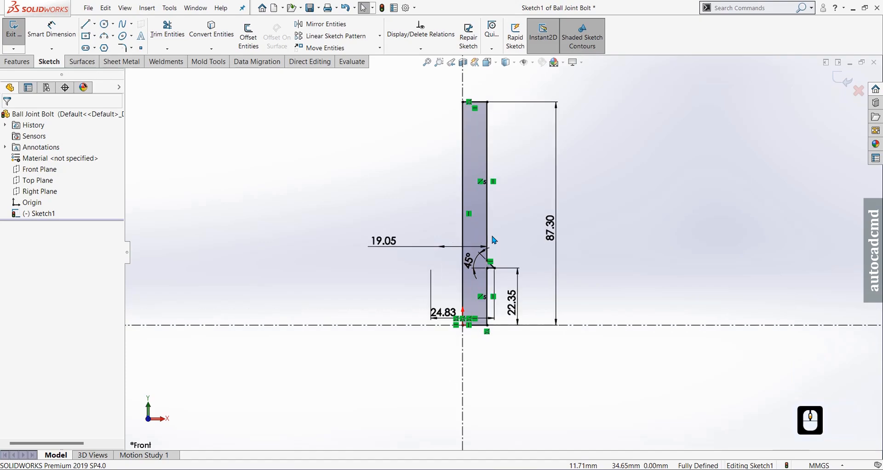
scroll(493, 232, up, 1)
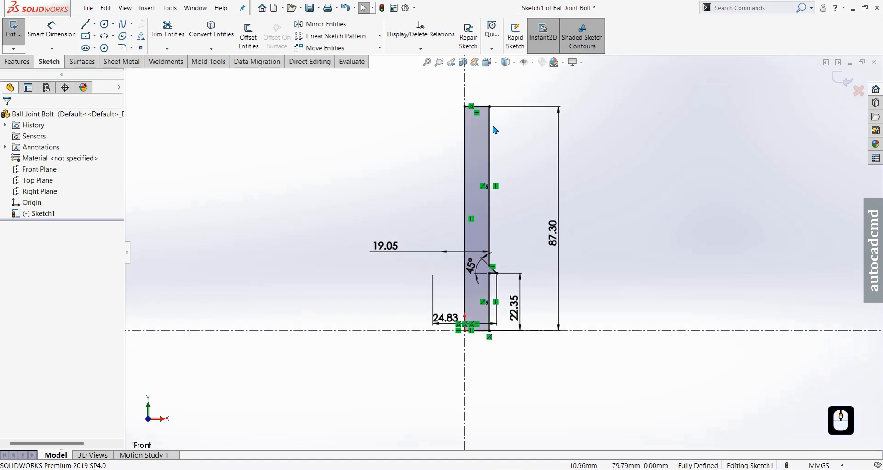
scroll(492, 123, down, 1)
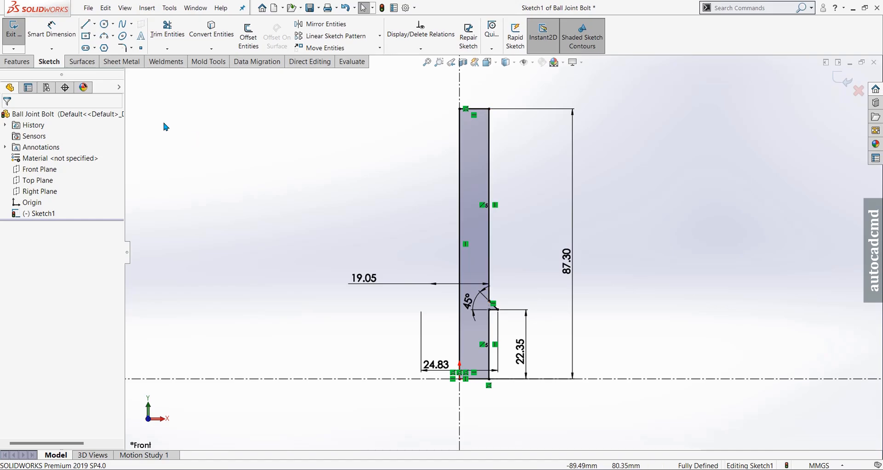
click(20, 63)
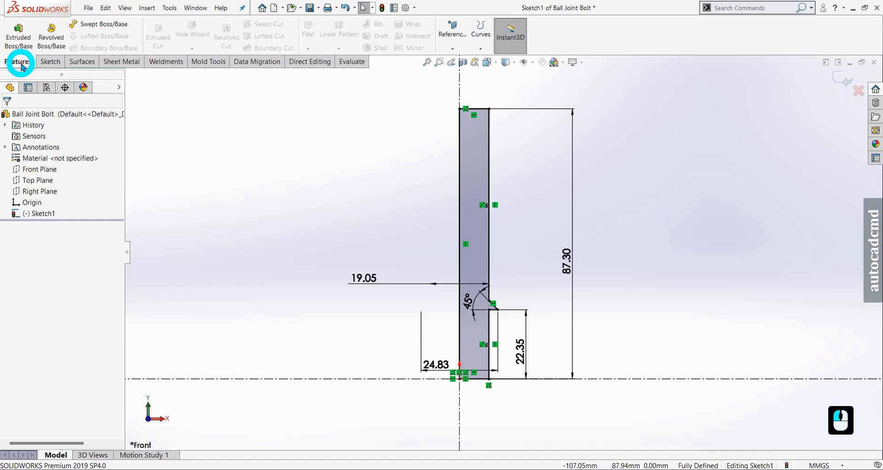
click(52, 36)
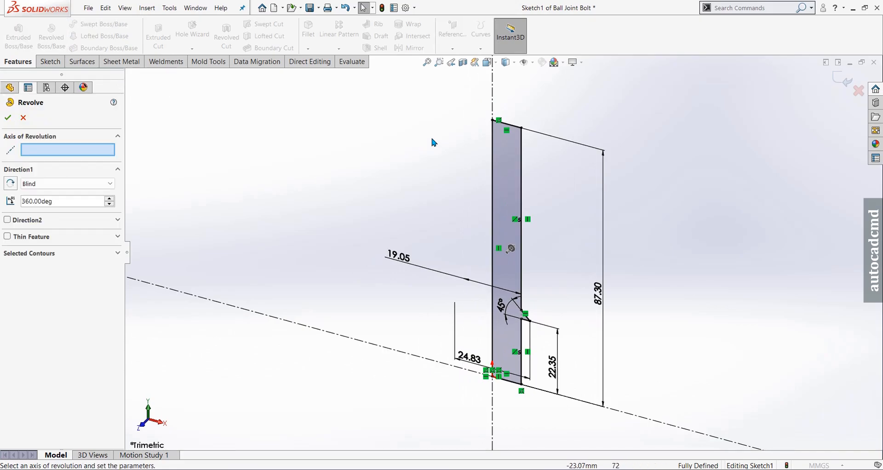
click(493, 106)
right_click(489, 102)
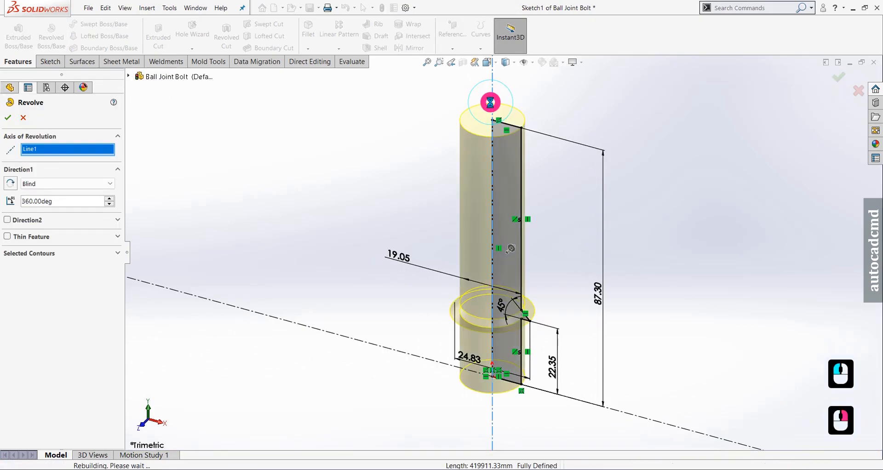
click(619, 122)
Step: Start a new sketch on the flat circular end face at the top of the long shank
click(515, 342)
middle_drag(502, 348, 565, 369)
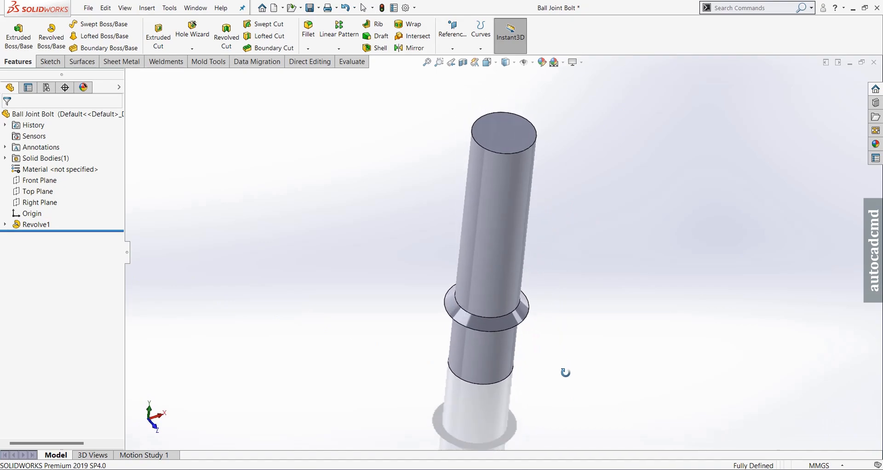
click(512, 136)
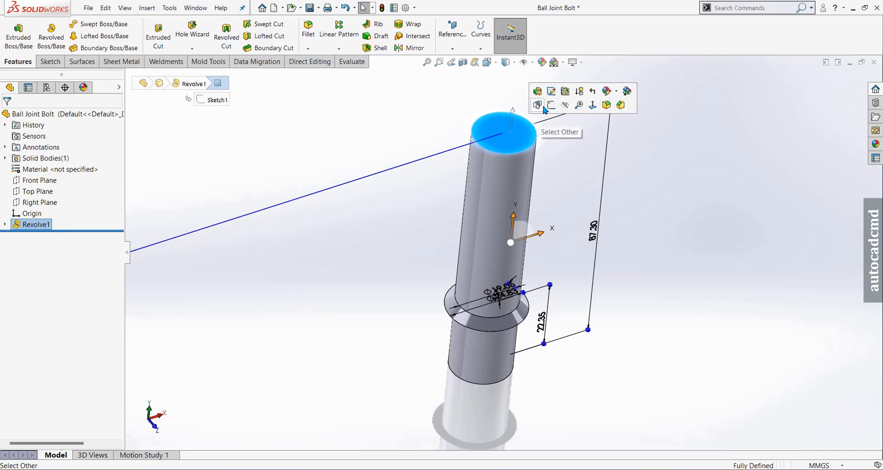
click(545, 106)
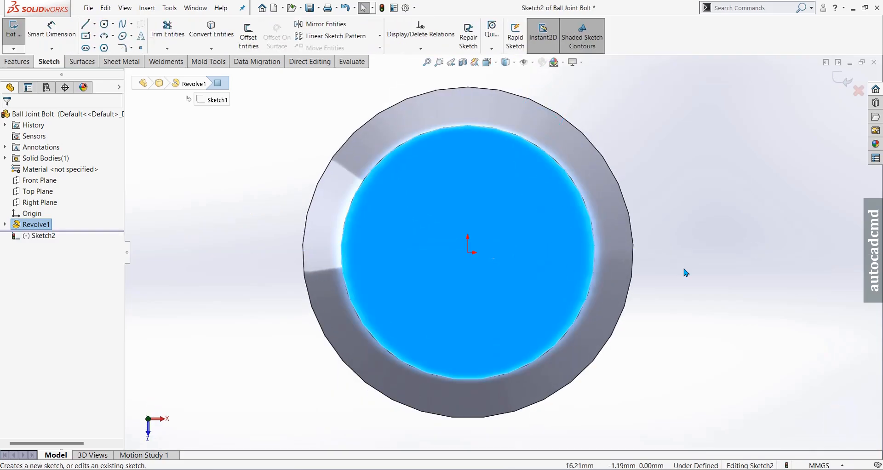
click(702, 258)
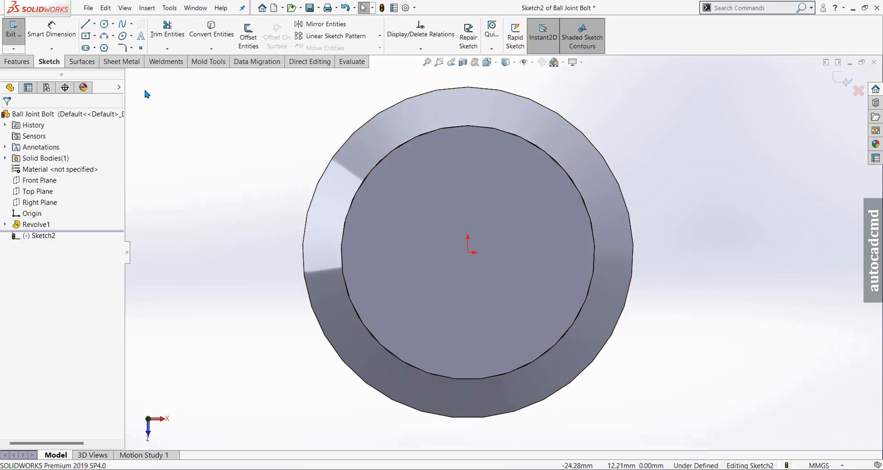
Step: Draw a six-sided polygon centered on the origin with an inscribed circle about 27.06 mm across, and make one side vertical
click(103, 48)
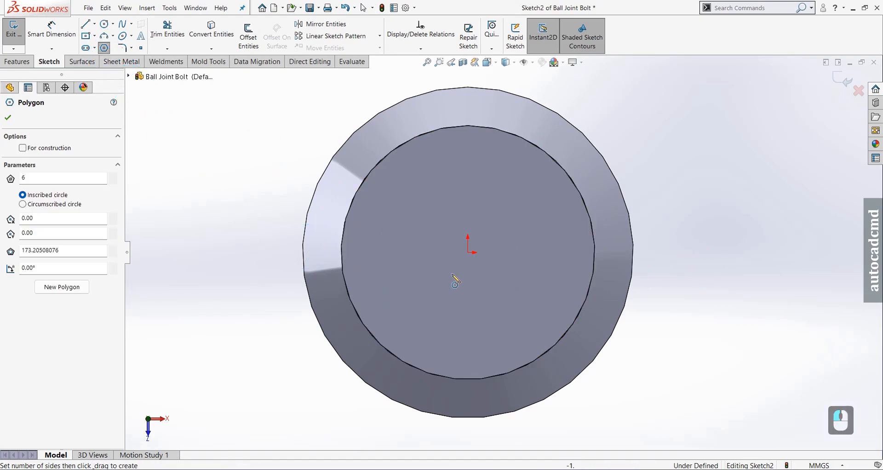
mouse_move(470, 253)
mouse_down()
mouse_move(685, 254)
mouse_move(687, 236)
mouse_move(675, 251)
mouse_up()
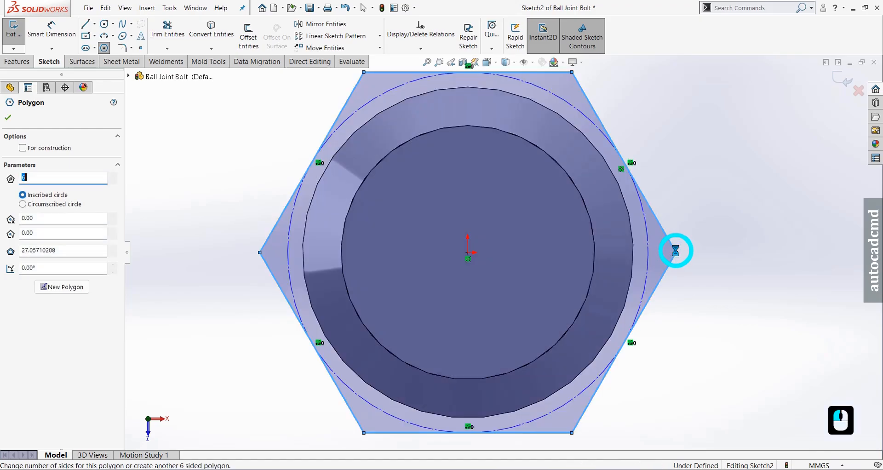
key(Escape)
scroll(509, 170, up, 2)
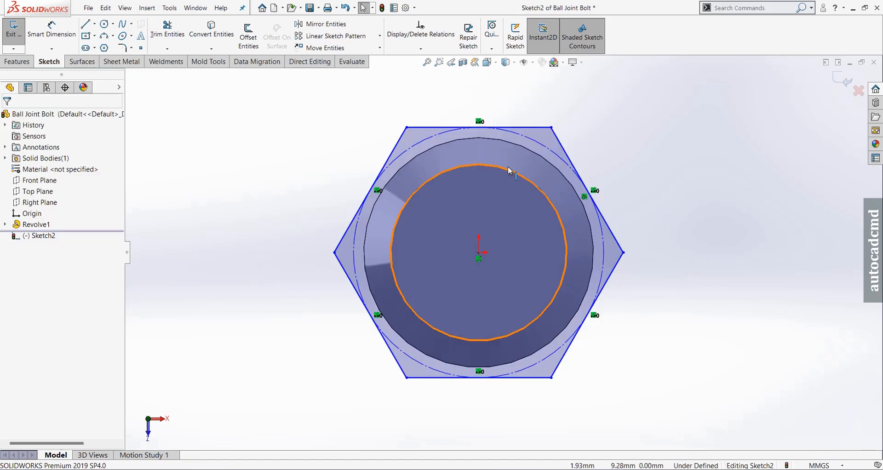
click(564, 150)
click(606, 111)
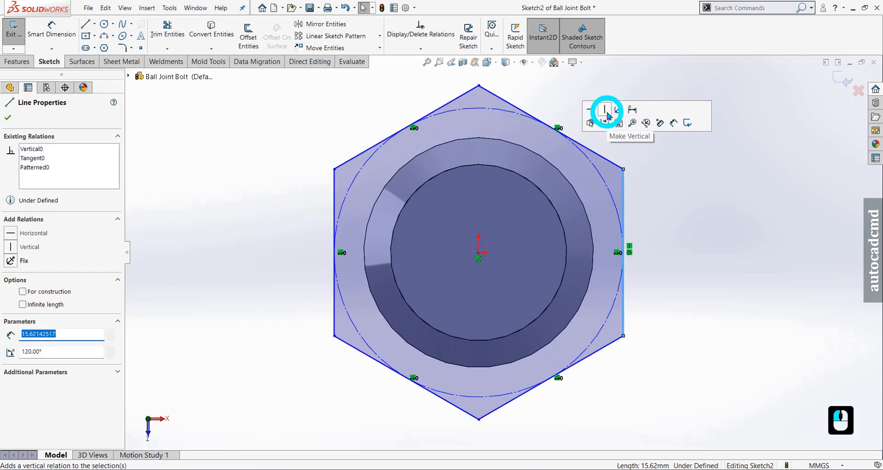
Step: Dimension the distance between the hexagon's two vertical sides and set it to 20.955 mm
click(52, 28)
click(422, 188)
click(623, 195)
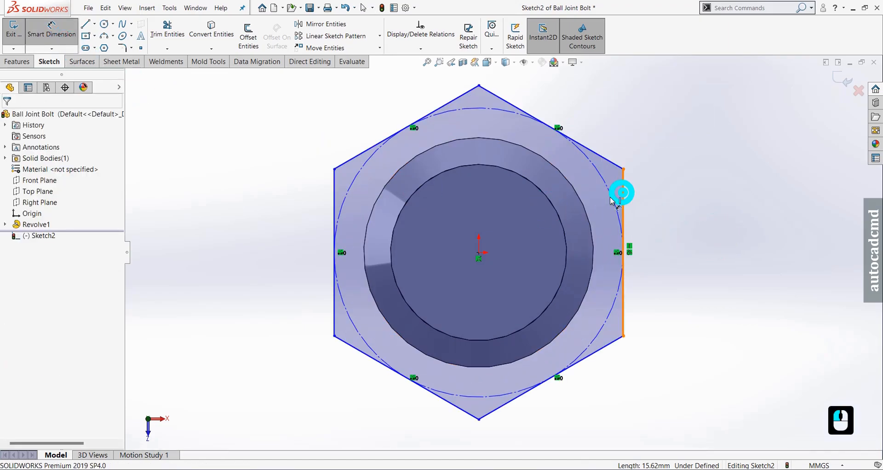
click(335, 197)
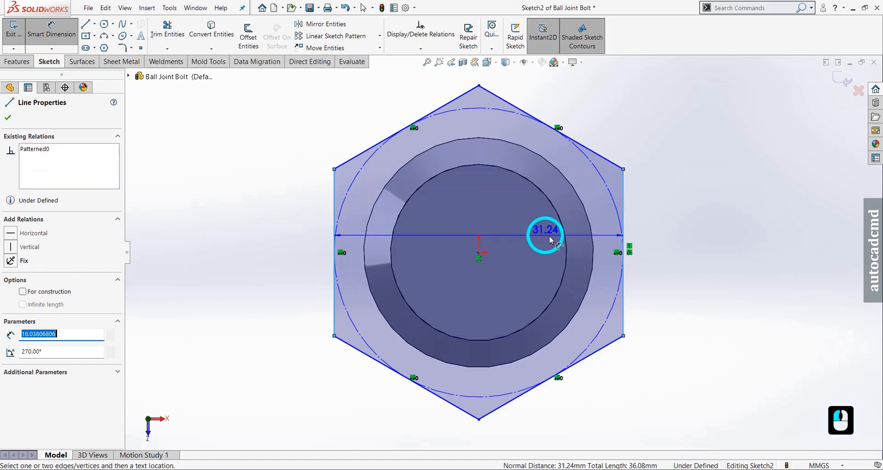
click(699, 234)
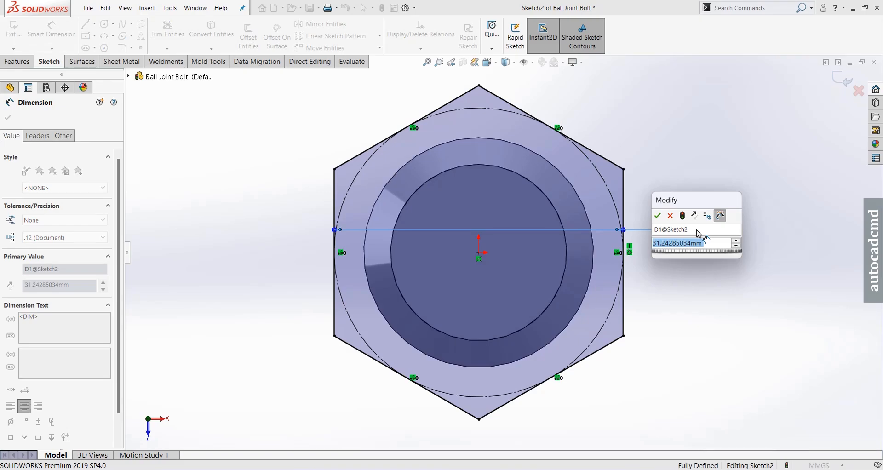
text(20.9)
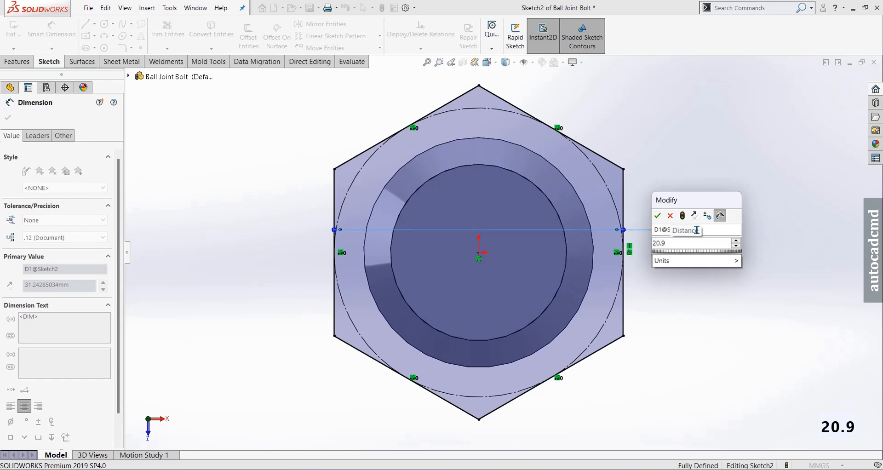
text(5)
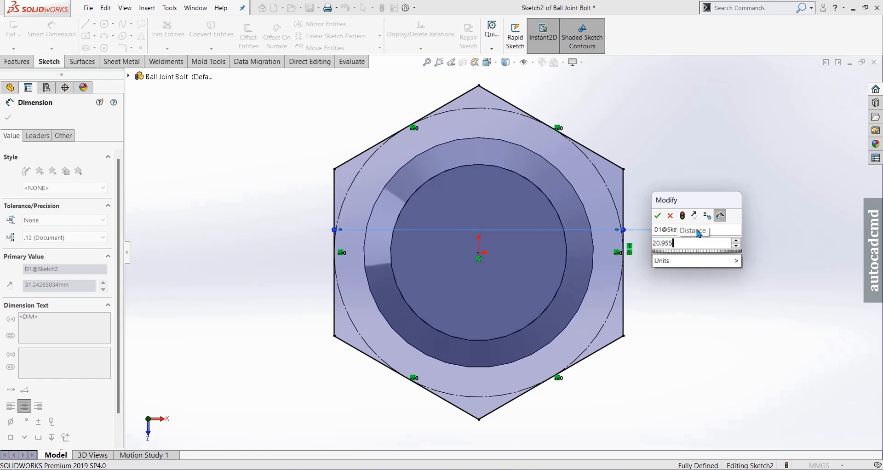
text(5)
key(Return)
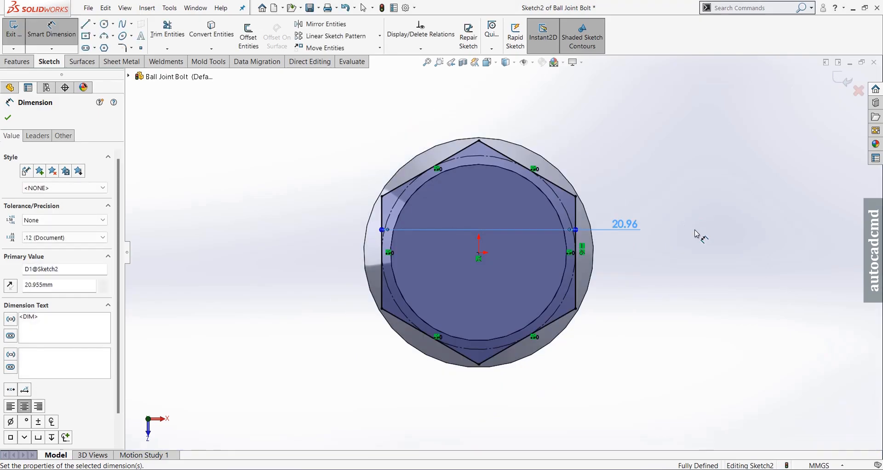
click(10, 122)
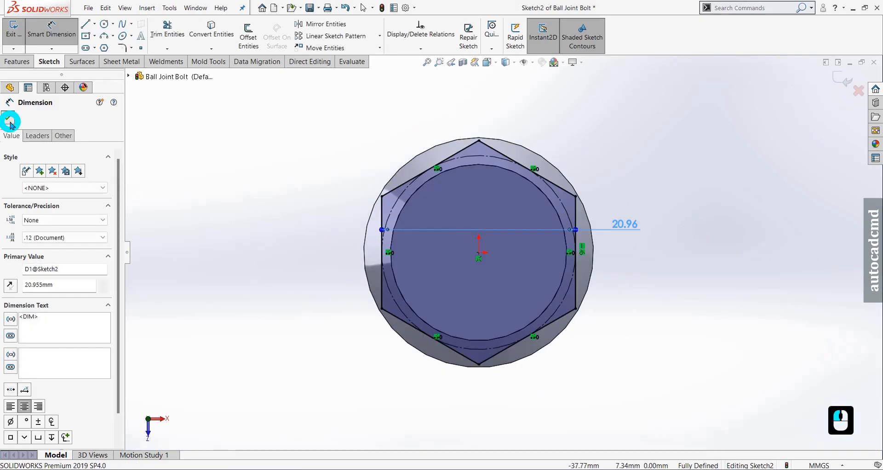
Step: Start a Boss-Extrude of the hexagon sketch with a 45 mm offset start, reversed to run back along the shank
double_click(20, 65)
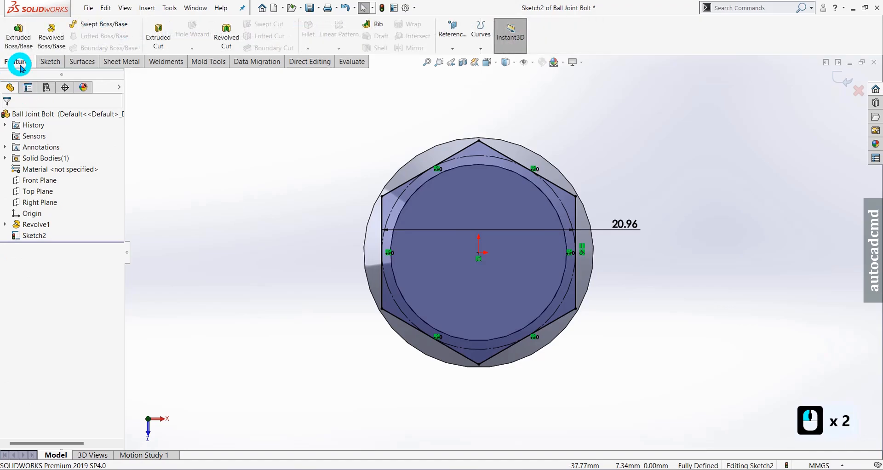
click(18, 33)
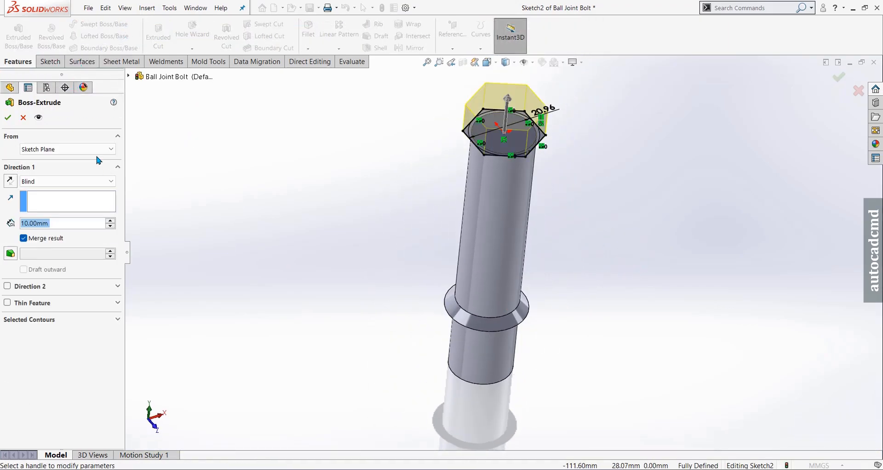
click(95, 149)
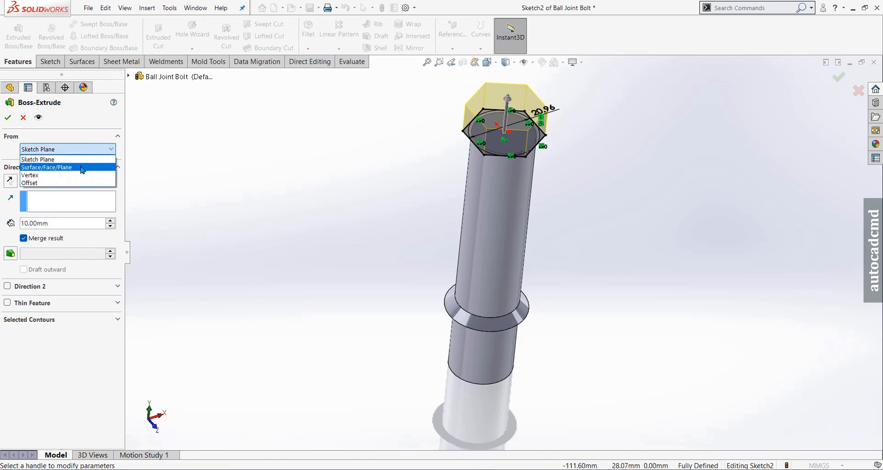
click(75, 183)
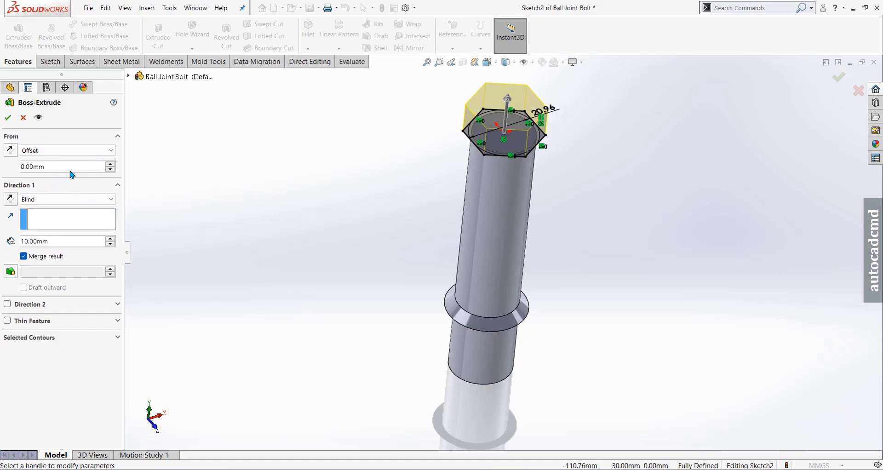
double_click(70, 169)
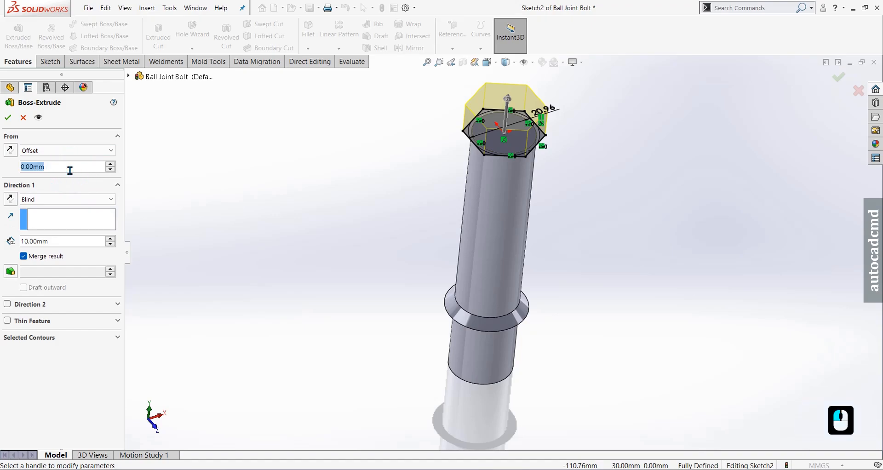
text(4)
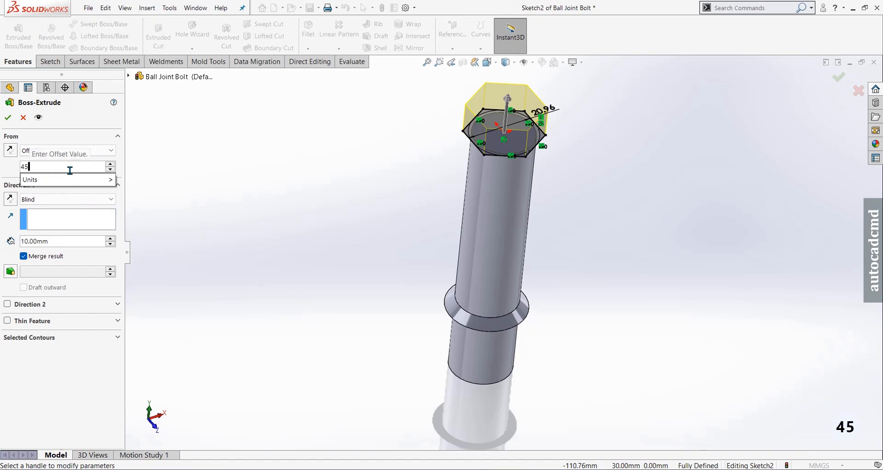
text(5)
key(Return)
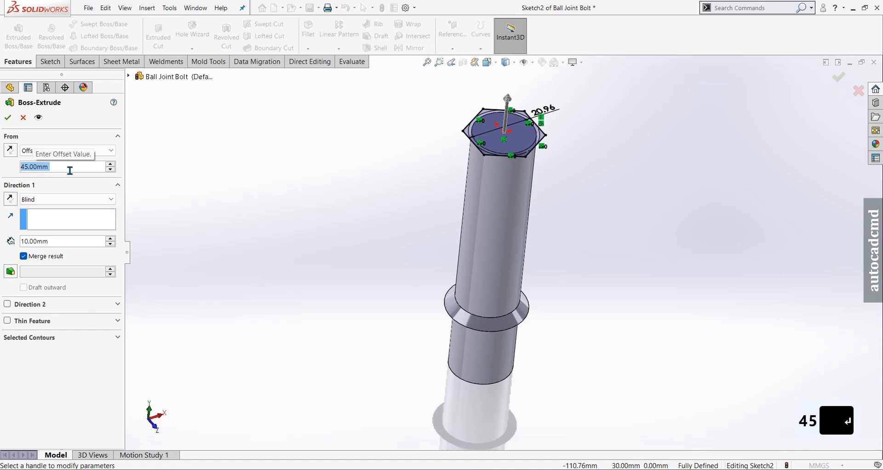
click(10, 155)
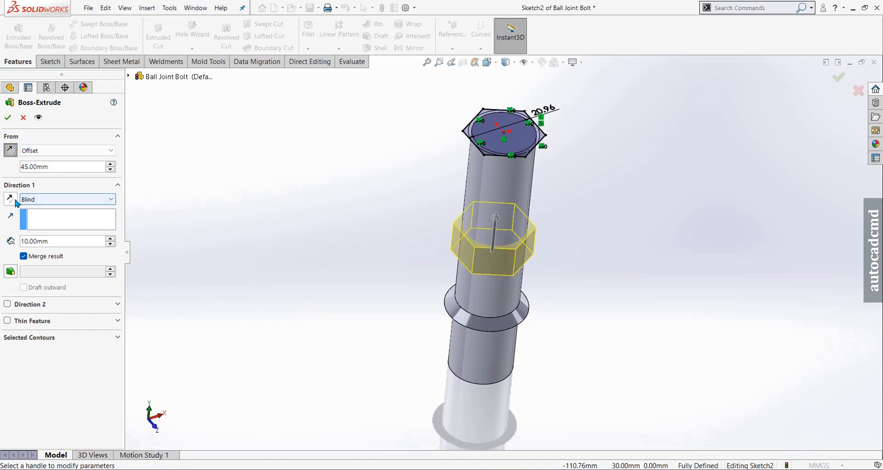
Step: Set the hexagon extrusion's blind depth to 8 mm and reverse its direction toward the conical collar
triple_click(61, 242)
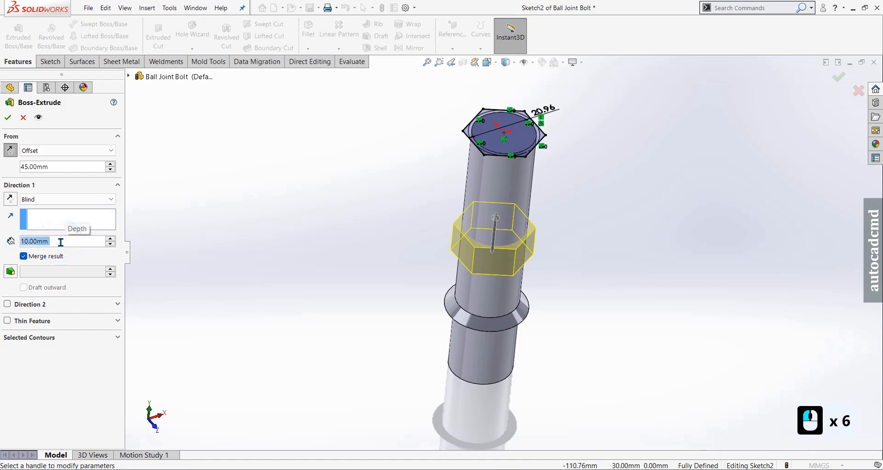
text(8)
key(Return)
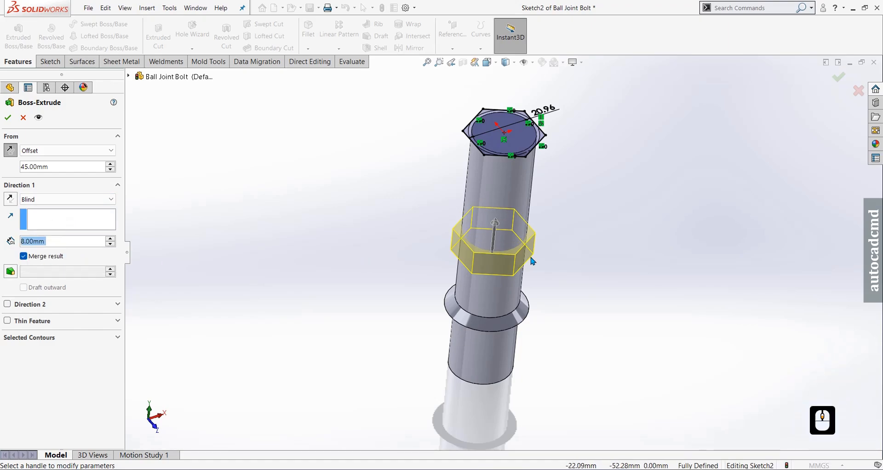
scroll(533, 261, down, 3)
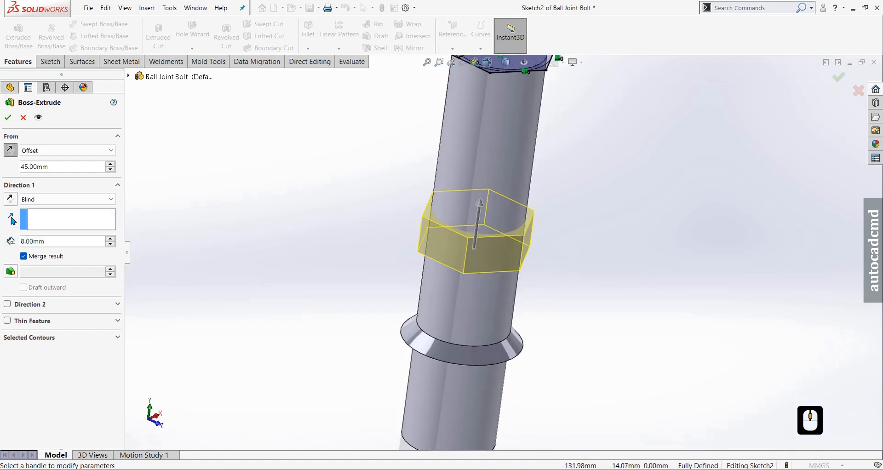
click(10, 199)
scroll(496, 252, up, 4)
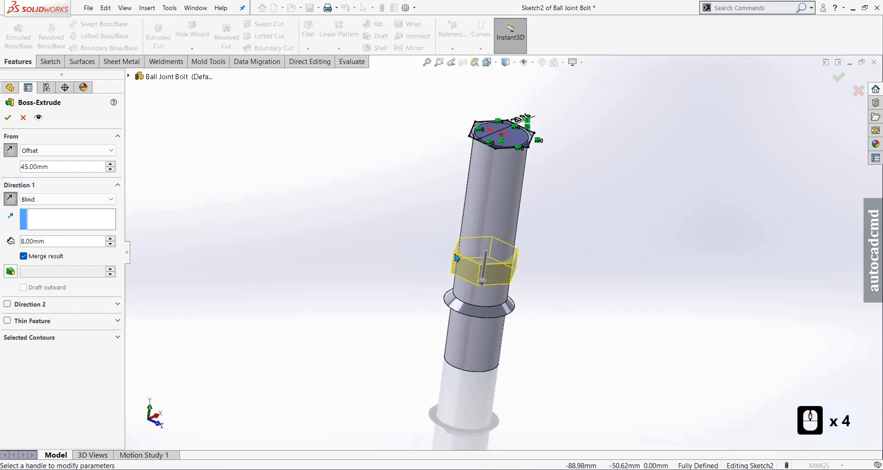
Step: Change the hexagon extrusion's start offset to 46 mm and finish the extrusion
middle_drag(490, 251, 470, 254)
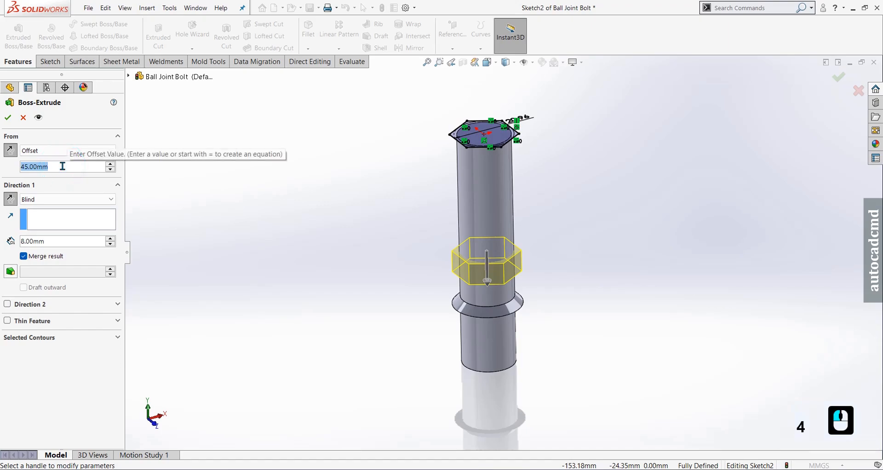
text(46)
key(Return)
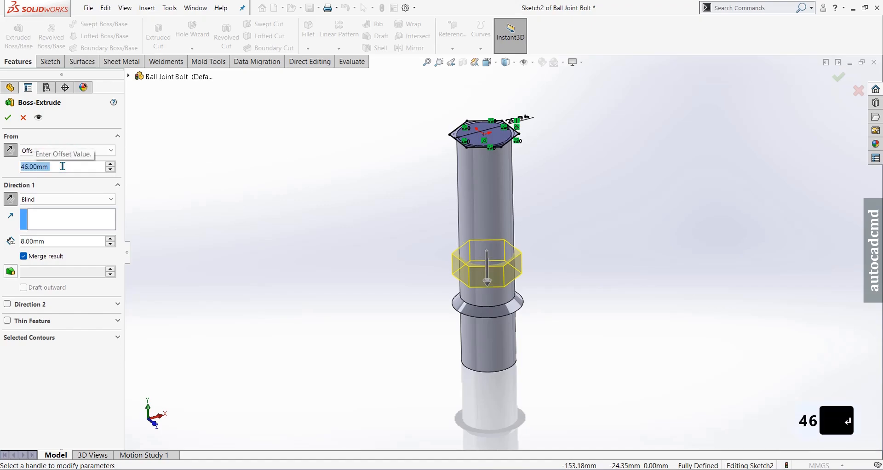
click(7, 118)
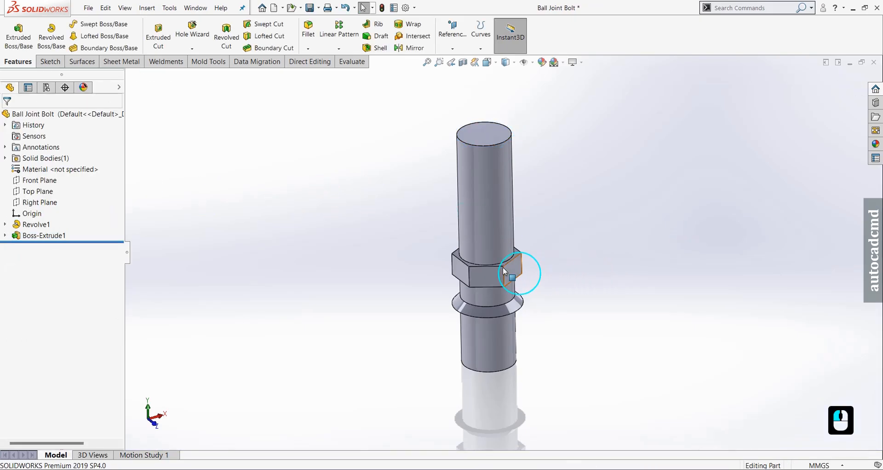
Step: Start a new sketch on the Right Plane
scroll(497, 270, down, 6)
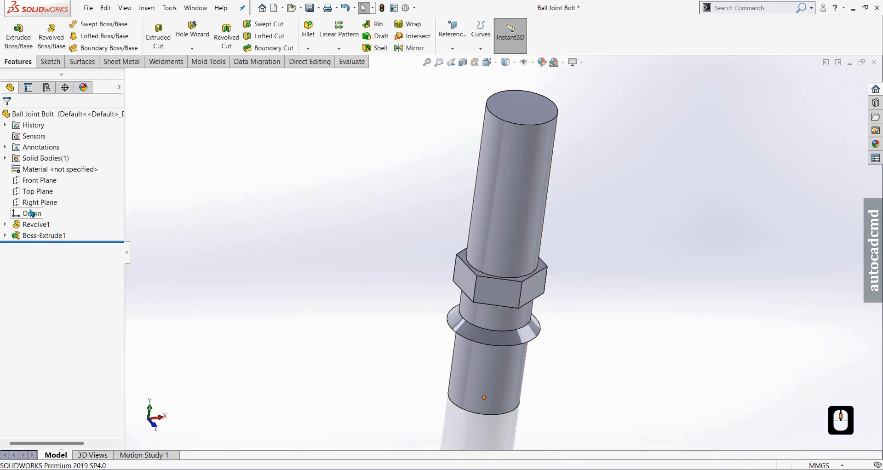
click(33, 201)
click(40, 189)
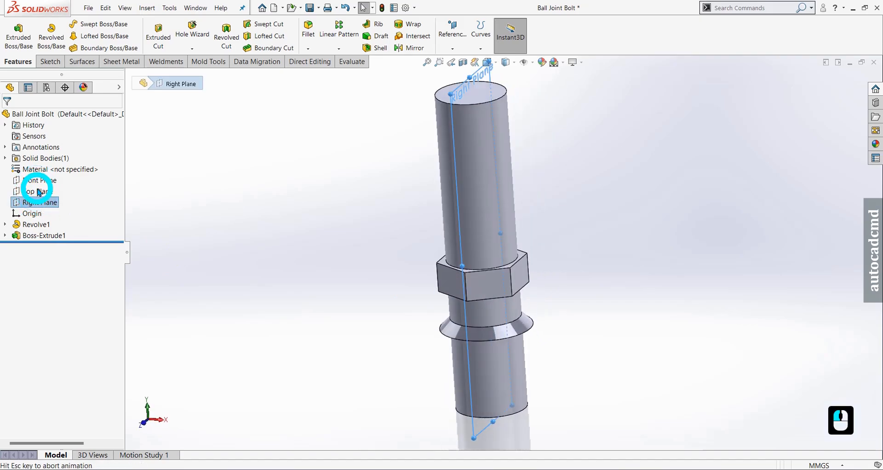
scroll(529, 268, down, 5)
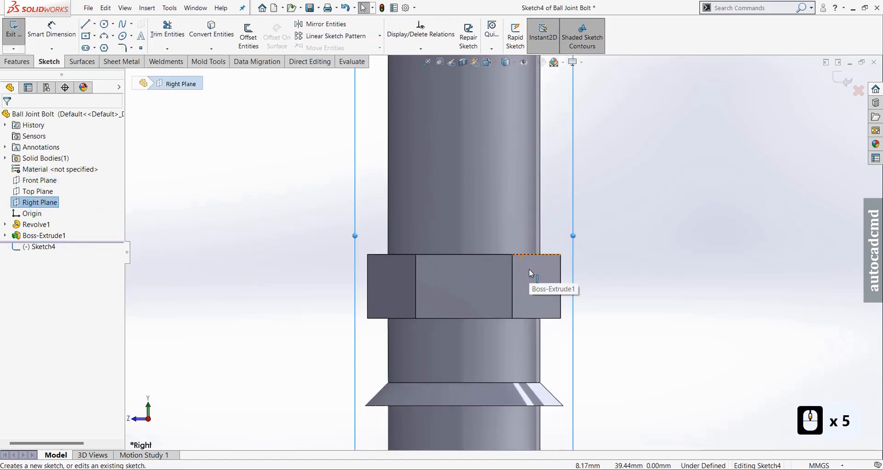
scroll(529, 269, down, 1)
Step: Draw an infinite vertical construction line through the origin along the bolt's axis
click(85, 24)
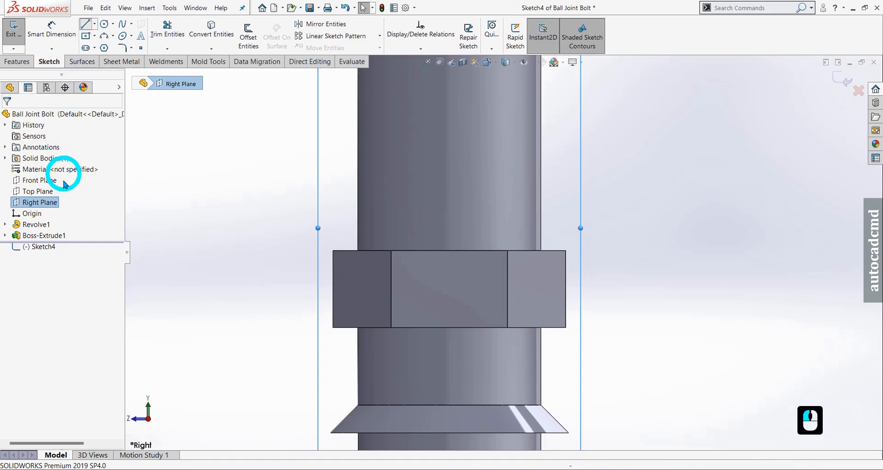
click(47, 245)
click(31, 253)
scroll(598, 252, up, 6)
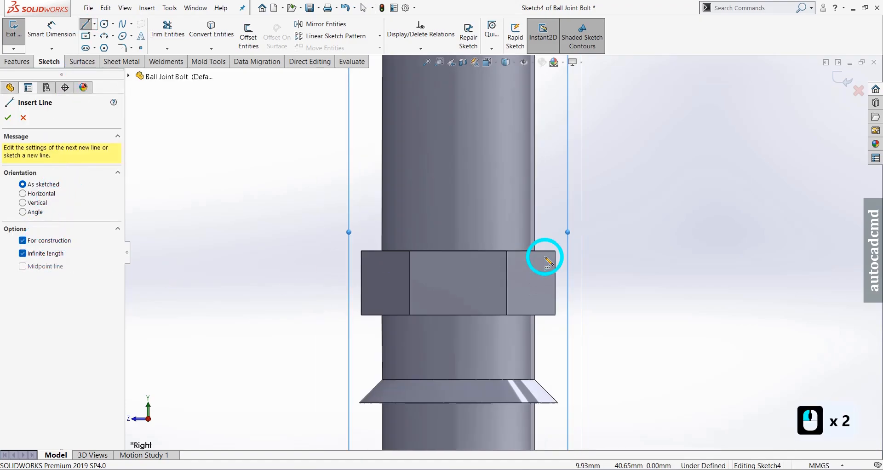
click(485, 385)
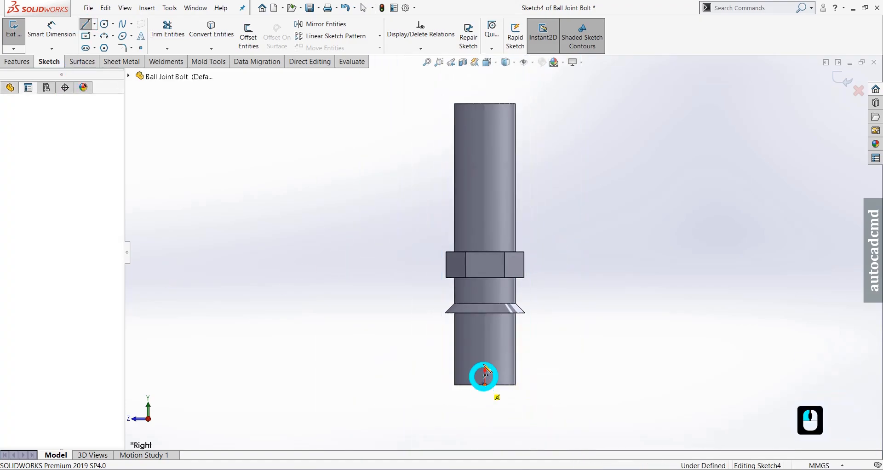
click(485, 368)
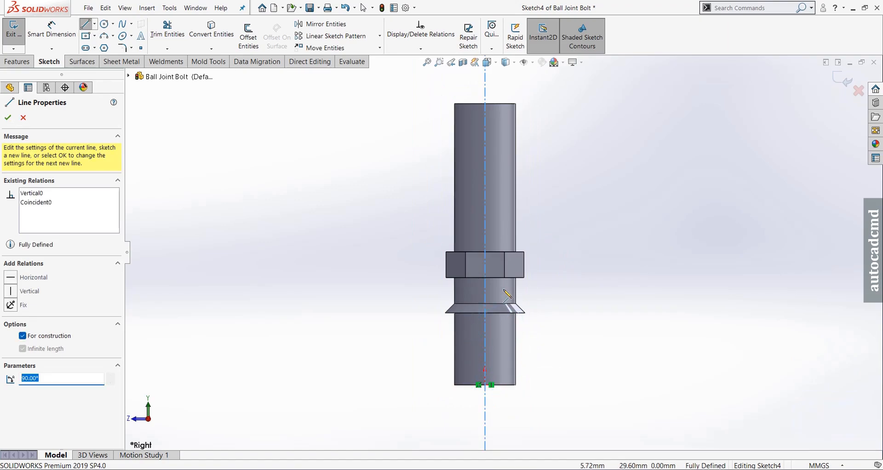
scroll(507, 295, down, 6)
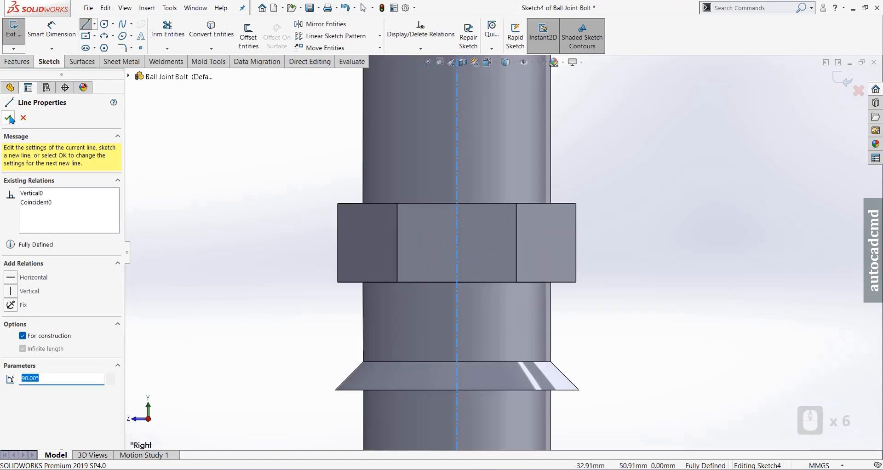
click(10, 118)
Step: Sketch a closed triangle of solid, finite lines at the hexagon's upper outer corner, about 1.78 mm wide and 1.21 mm high
click(50, 241)
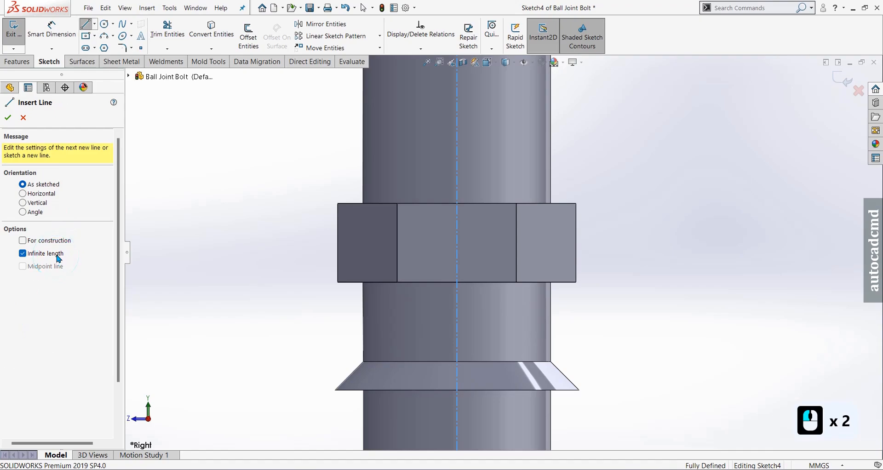
click(57, 254)
click(93, 62)
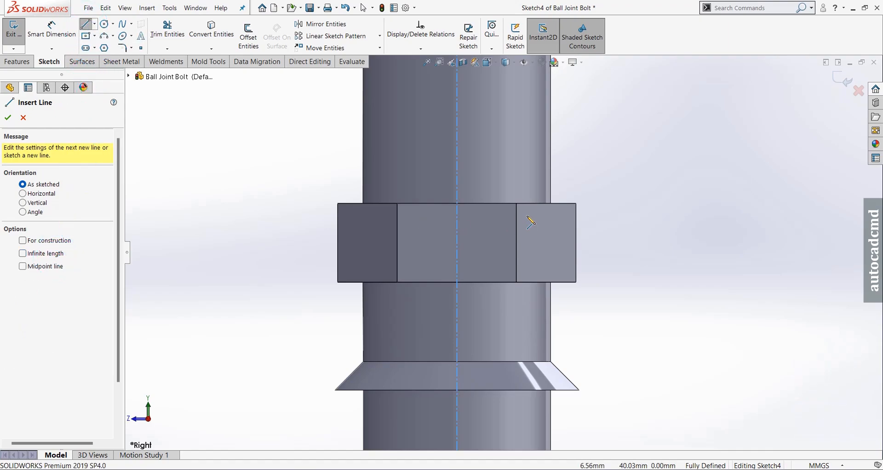
scroll(531, 223, down, 3)
click(609, 201)
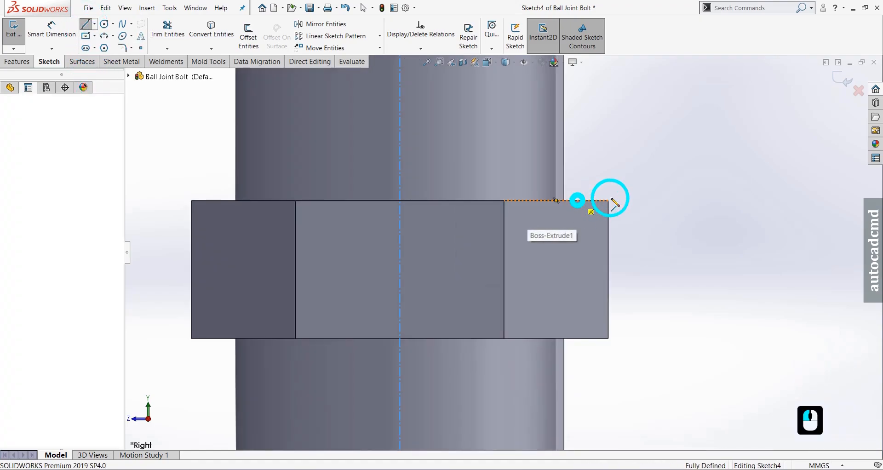
click(608, 211)
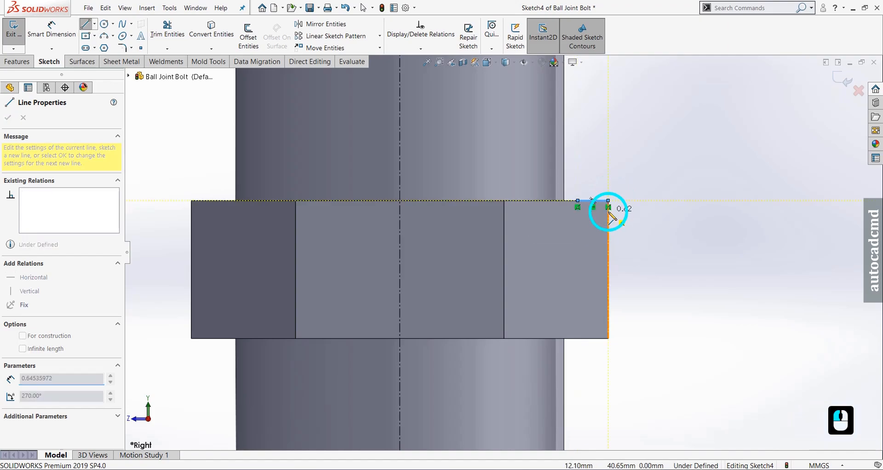
click(609, 221)
click(579, 201)
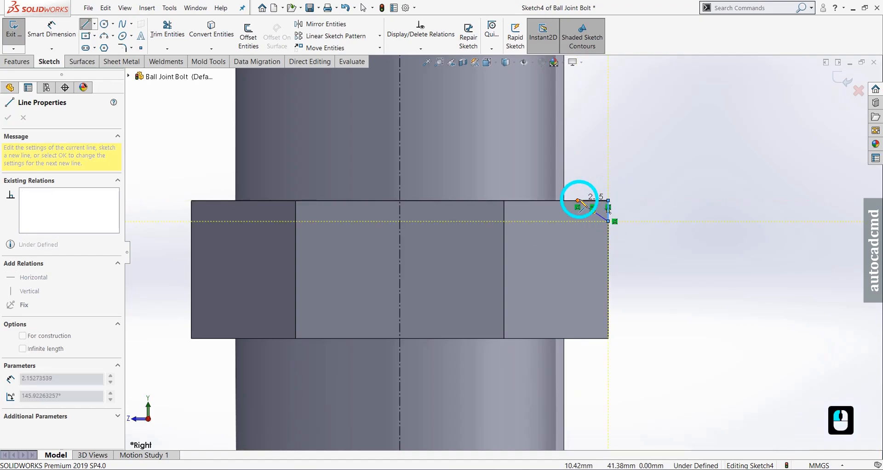
click(579, 200)
Step: Dimension the triangle's horizontal side and set it to 1.5 mm
right_click(702, 201)
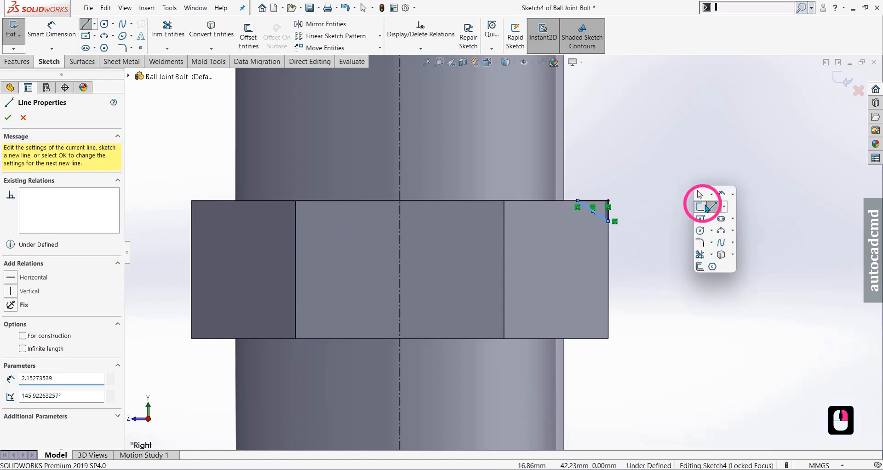
click(719, 196)
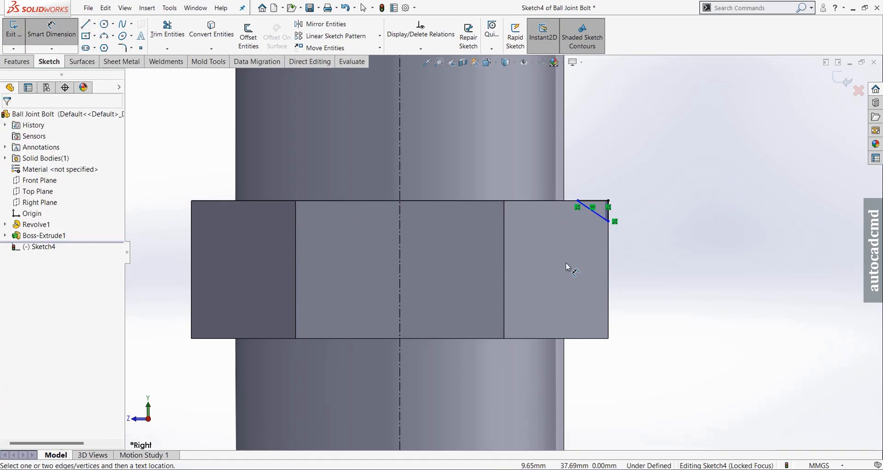
scroll(594, 213, down, 2)
click(591, 197)
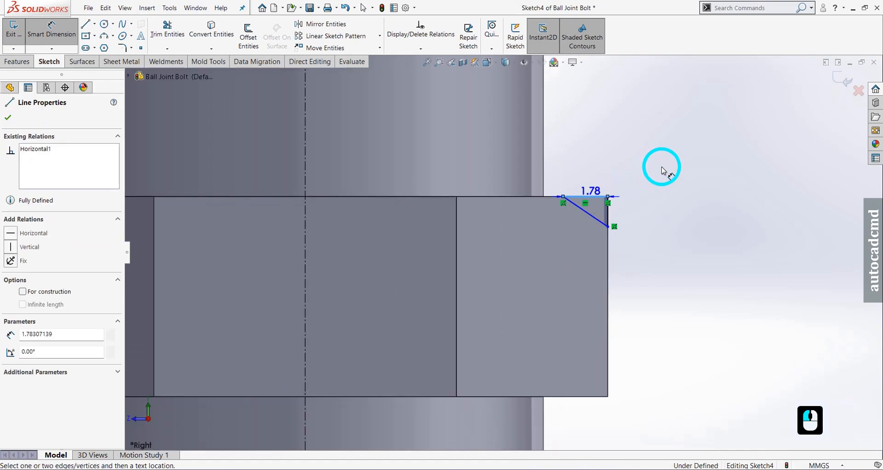
click(662, 166)
text(1.5)
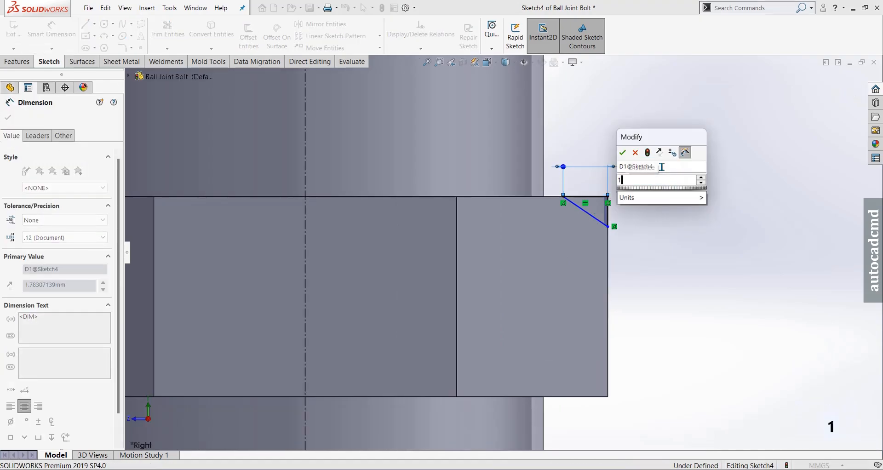
key(Return)
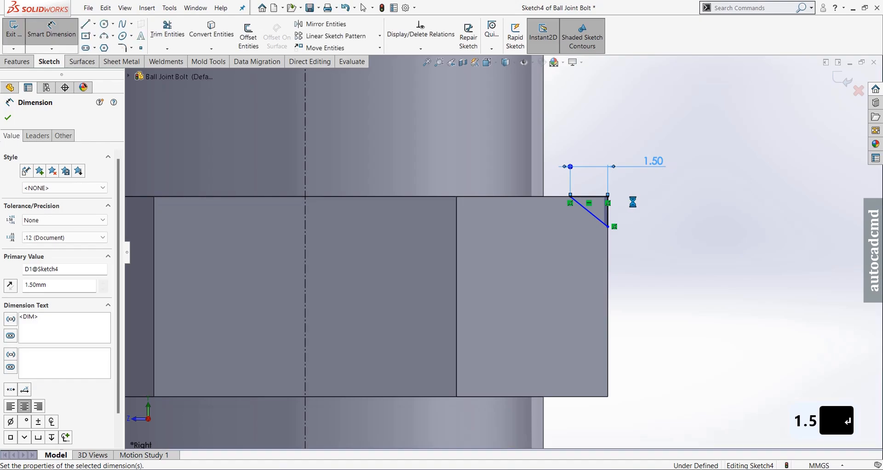
Step: Dimension the triangle's vertical side and set it to 0.5 mm
drag(607, 216, 651, 209)
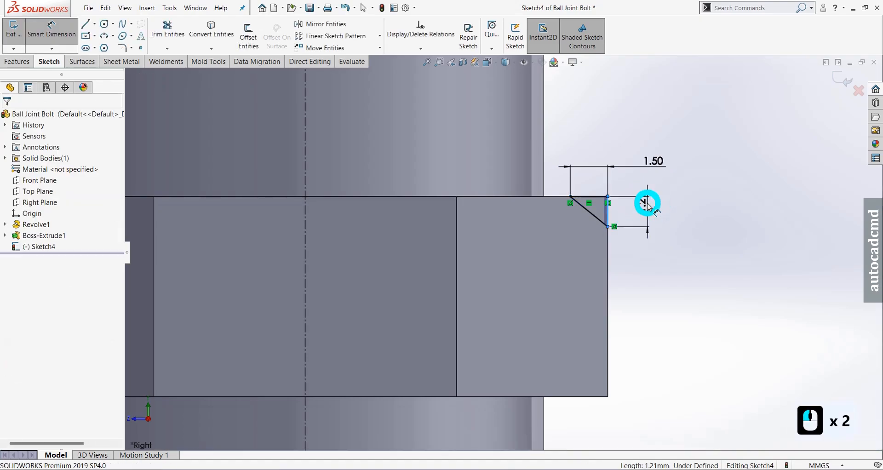
click(650, 208)
text(.5)
key(Return)
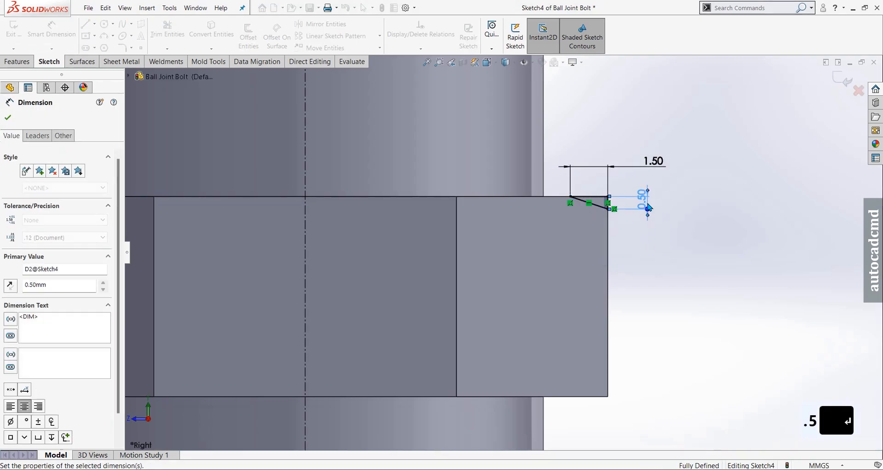
Step: Set the triangle's vertical side dimension to 1.5 mm
double_click(643, 202)
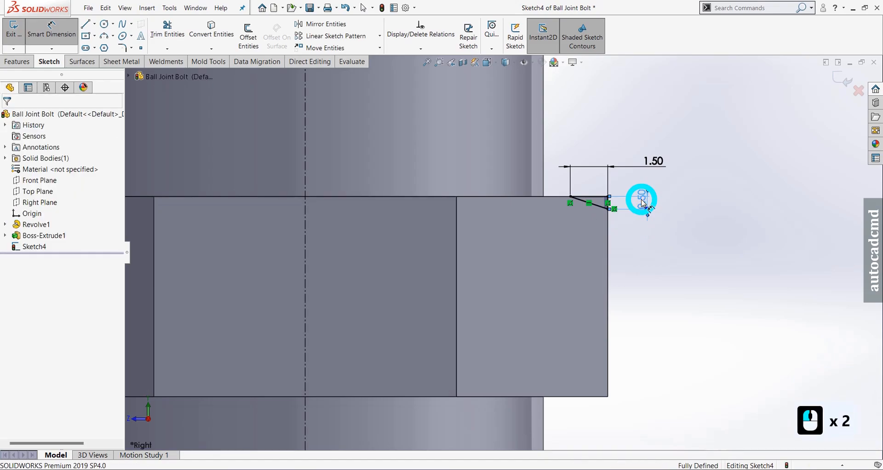
text(1.5)
key(Return)
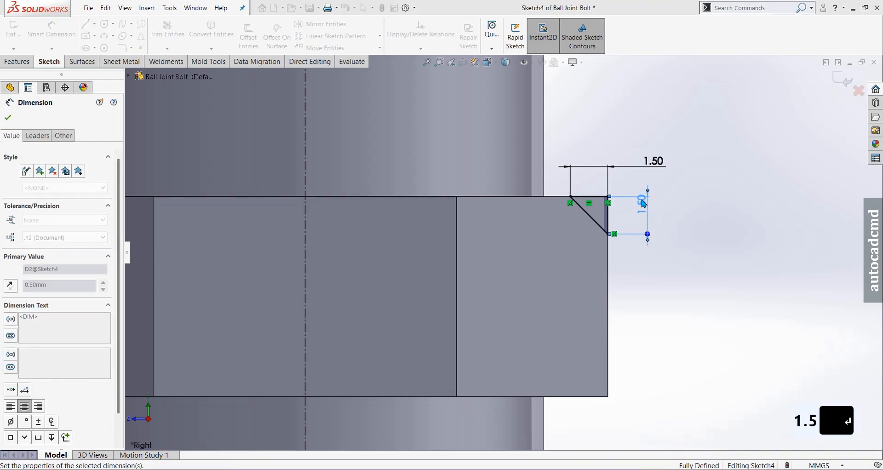
Step: Change the triangle's vertical side dimension to 1 mm and finish dimensioning
double_click(643, 207)
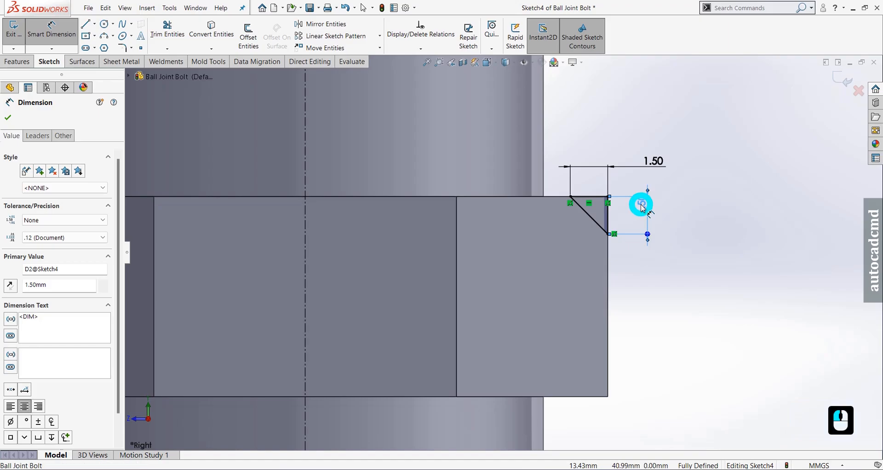
text(1)
key(Return)
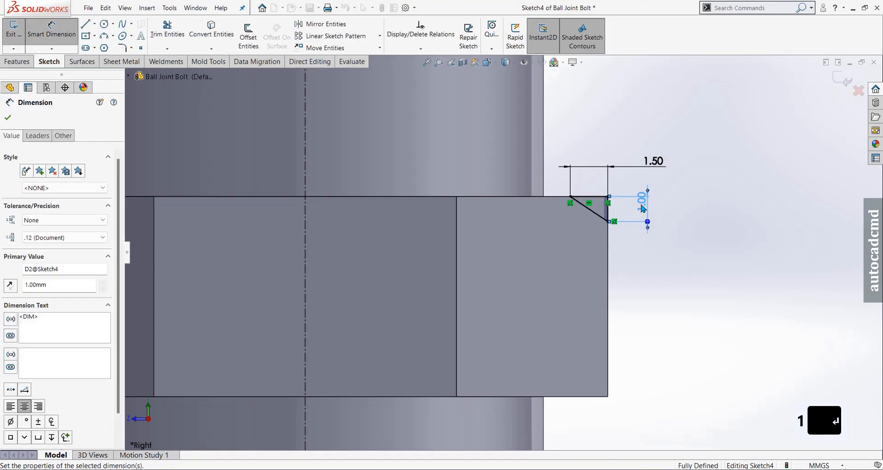
scroll(642, 265, up, 4)
key(Escape)
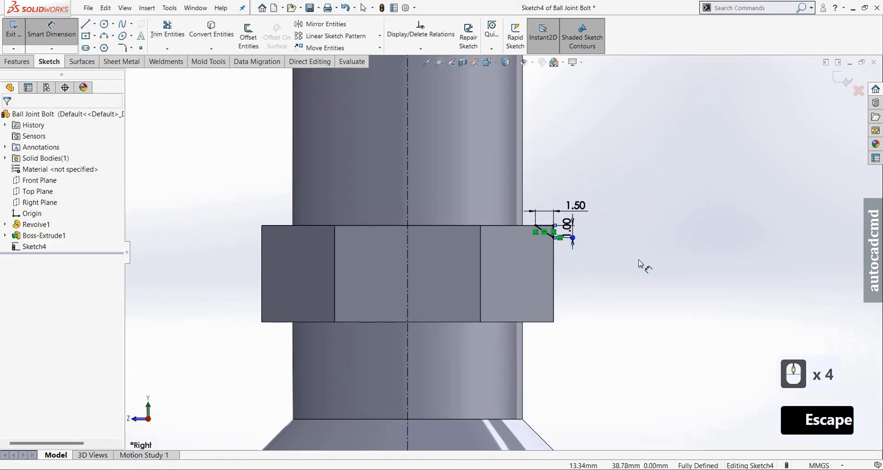
Step: Draw an infinite horizontal construction line through the midpoint of the hexagon's outer vertical edge
click(86, 26)
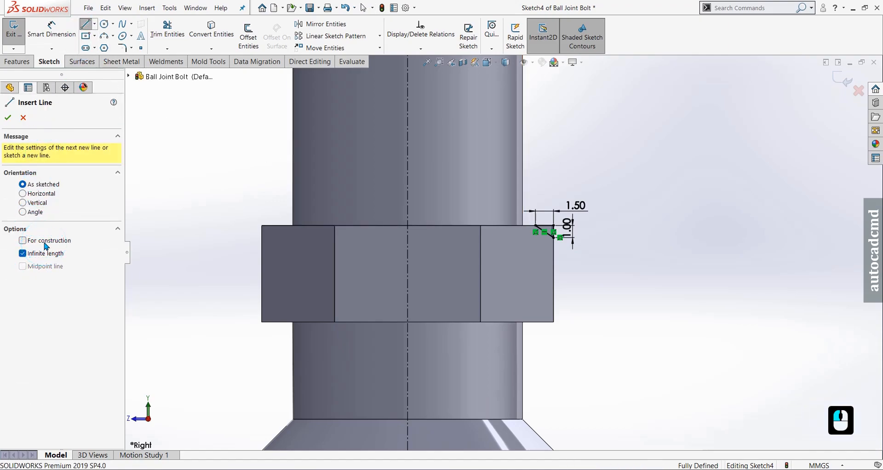
click(45, 244)
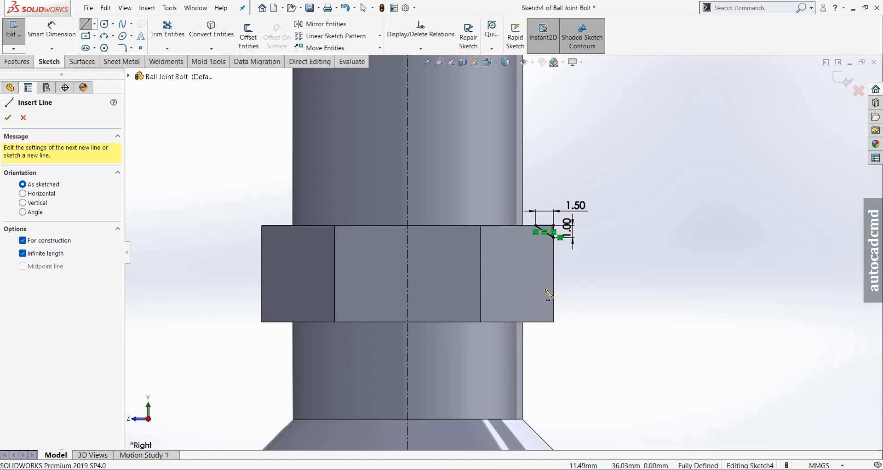
click(554, 277)
click(590, 275)
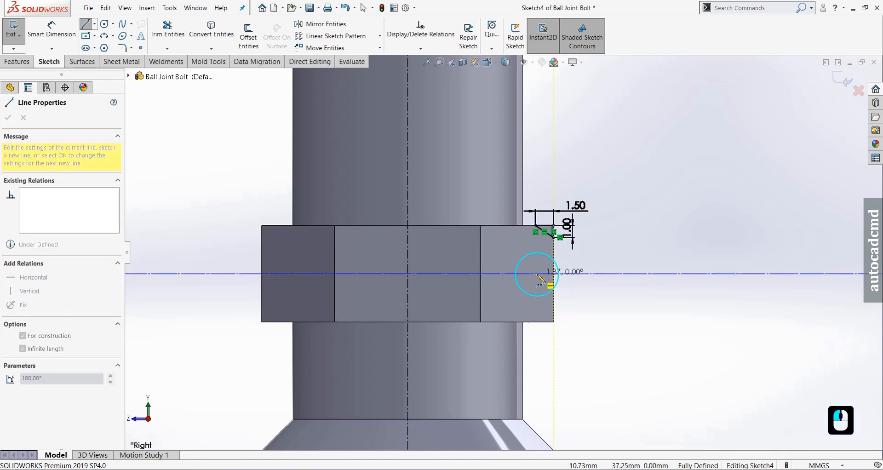
key(Escape)
Step: Mirror the corner triangle about the horizontal construction line onto the hexagon's lower outer corner
drag(596, 358, 520, 168)
click(351, 25)
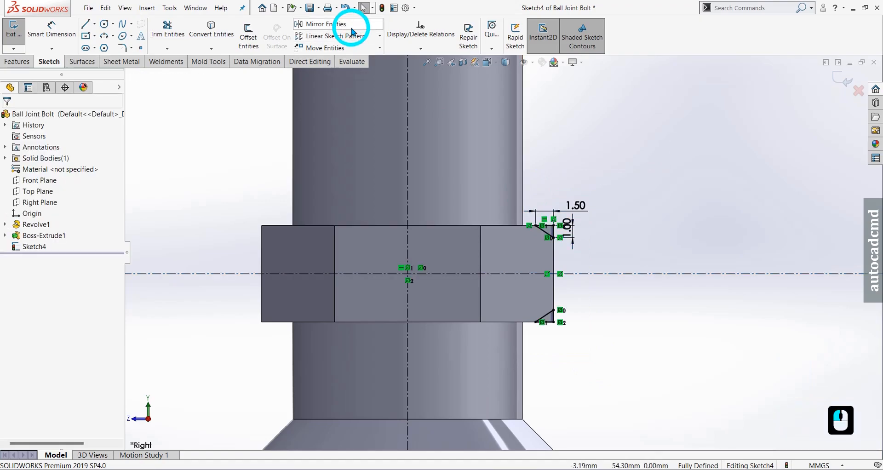
key(Escape)
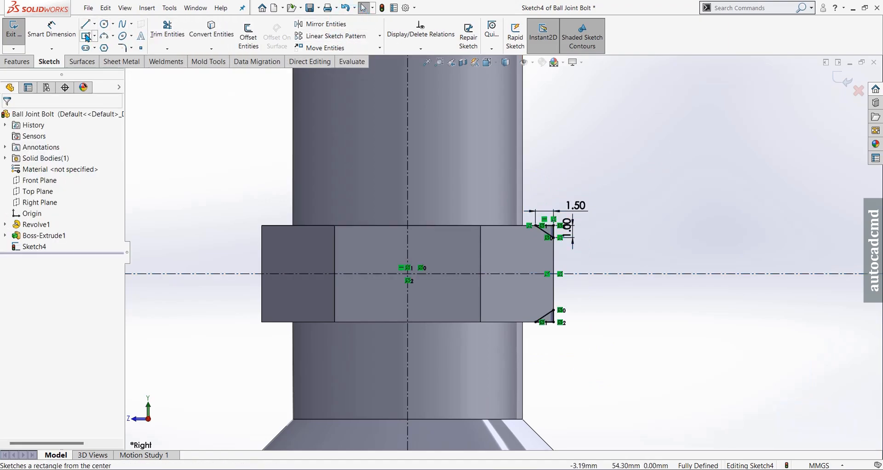
Step: Make a 360° revolved cut of both corner triangles about the vertical centerline to bevel the hexagon
click(18, 62)
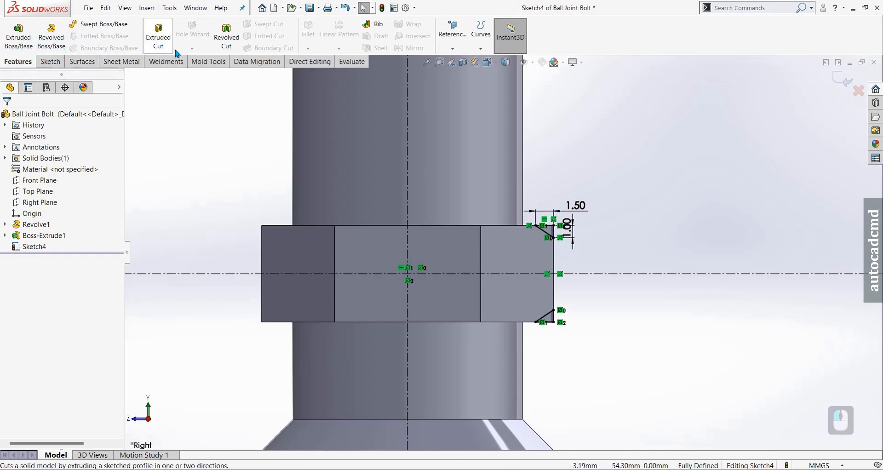
click(227, 35)
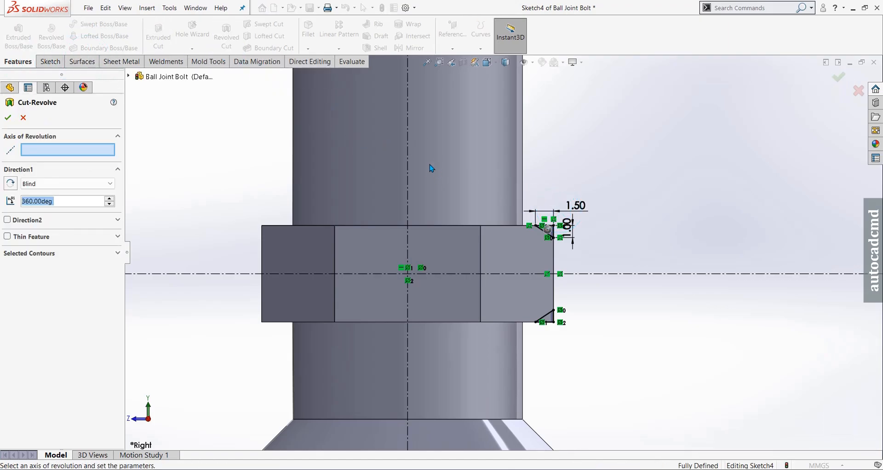
click(408, 150)
middle_drag(497, 177, 466, 234)
click(8, 120)
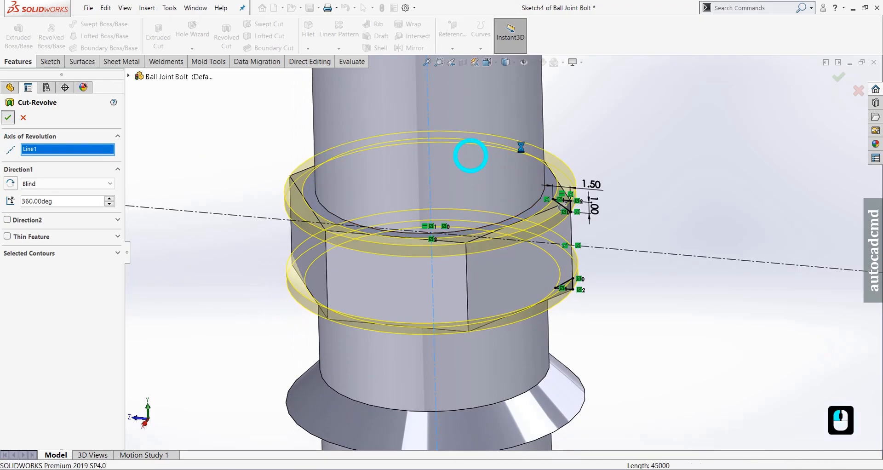
Step: Chamfer the end faces at both ends of the bolt with a 1 mm distance at 45°
middle_drag(487, 261, 465, 287)
scroll(554, 249, up, 2)
scroll(509, 300, up, 2)
scroll(479, 293, up, 4)
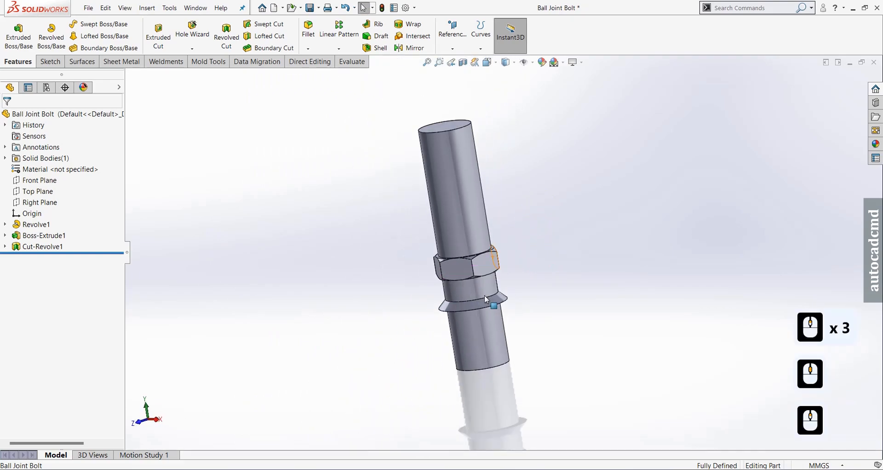
mouse_move(473, 321)
middle_down()
mouse_move(514, 295)
mouse_move(514, 338)
mouse_move(504, 325)
mouse_move(454, 335)
mouse_move(432, 258)
mouse_move(520, 282)
middle_up()
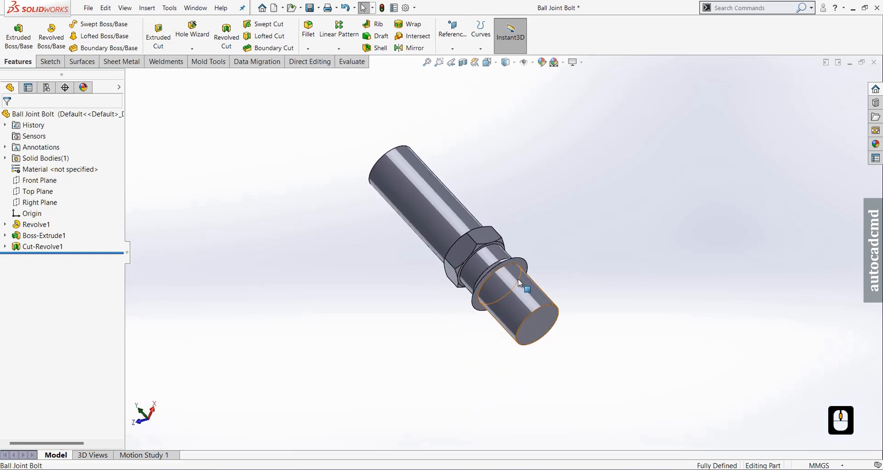
scroll(519, 280, down, 2)
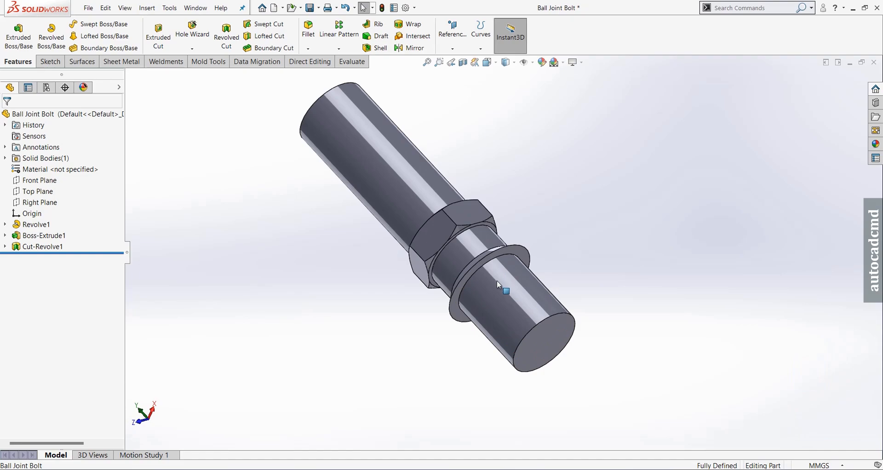
click(308, 49)
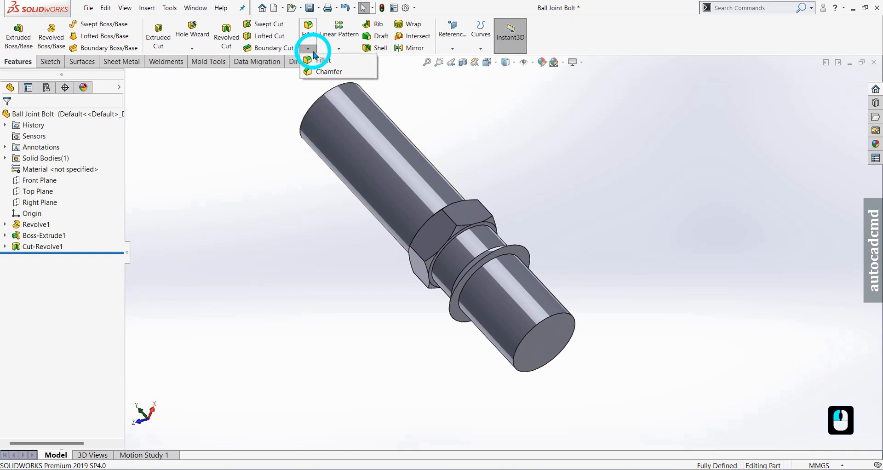
click(321, 73)
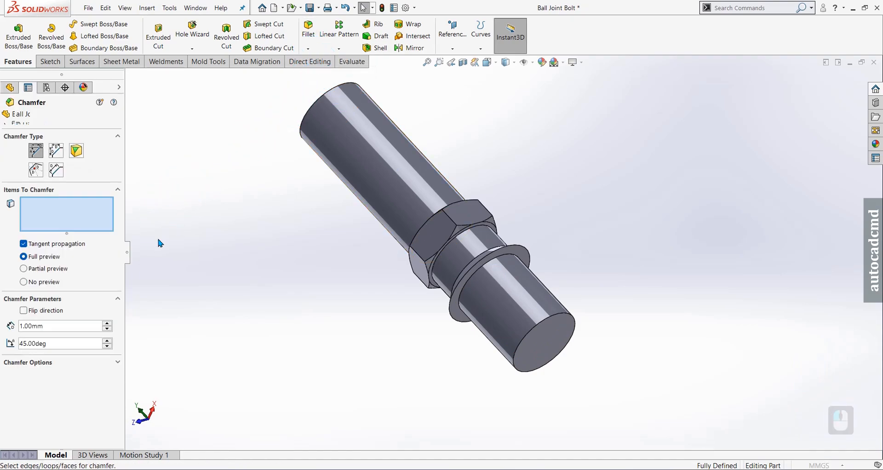
click(545, 333)
middle_drag(408, 209, 461, 291)
click(341, 149)
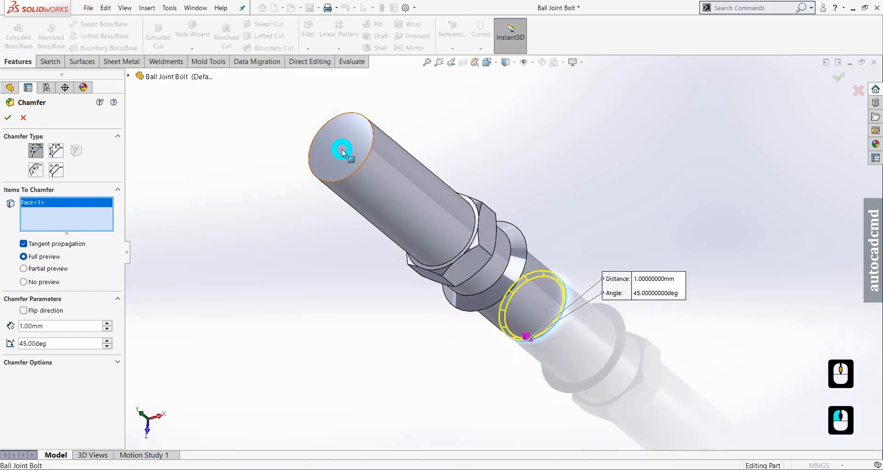
click(8, 118)
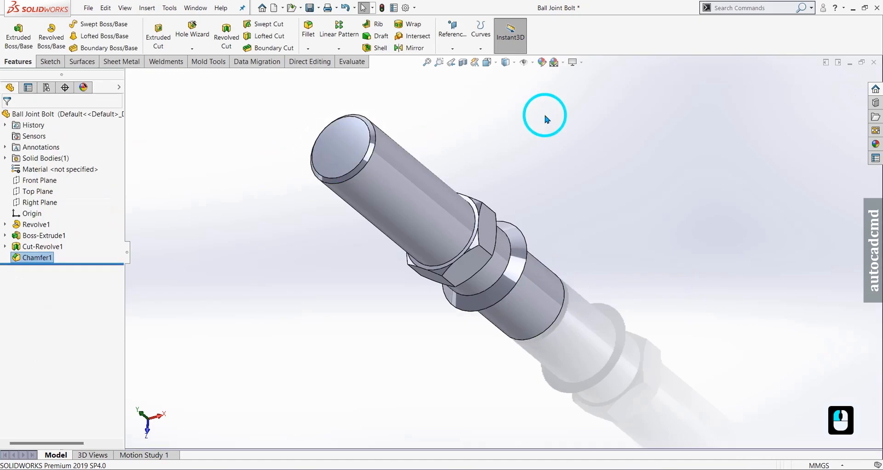
Step: Add a blind 41 mm M12x1.25 Metric Tap cut thread along the longer shank, starting from its chamfered end's edge
click(203, 50)
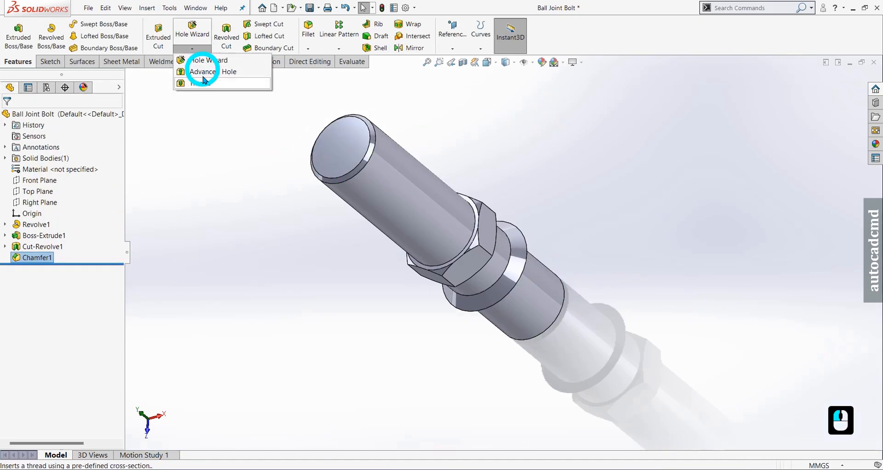
click(206, 87)
click(343, 175)
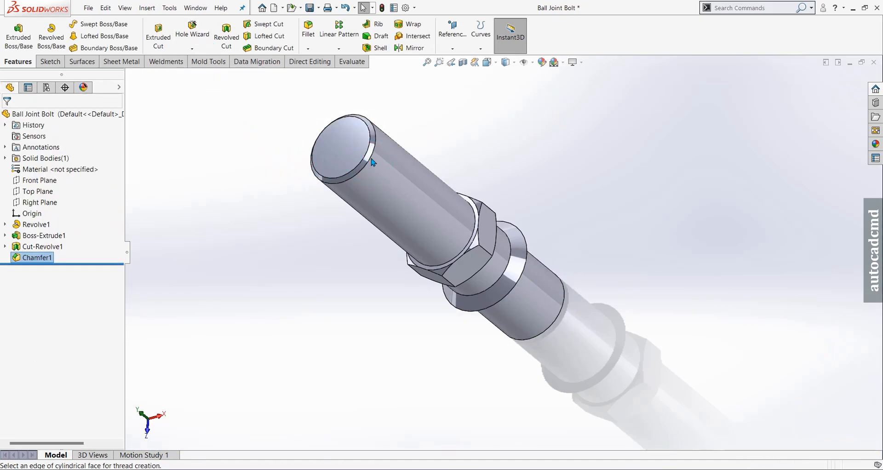
click(501, 255)
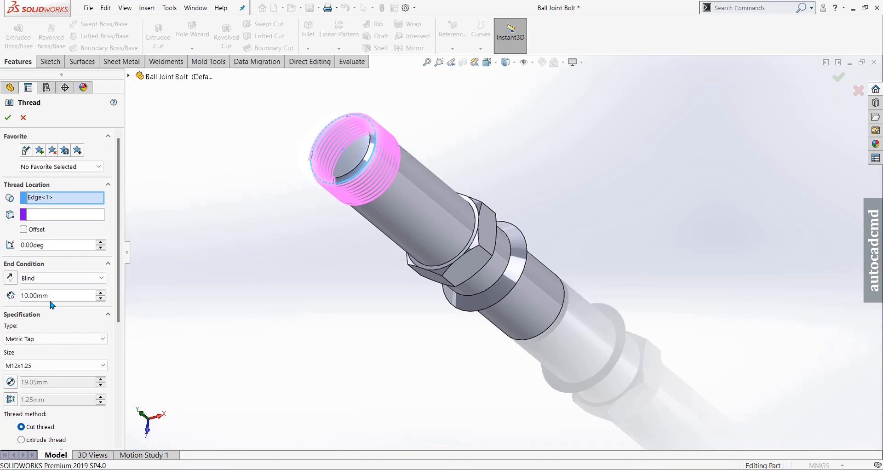
double_click(66, 296)
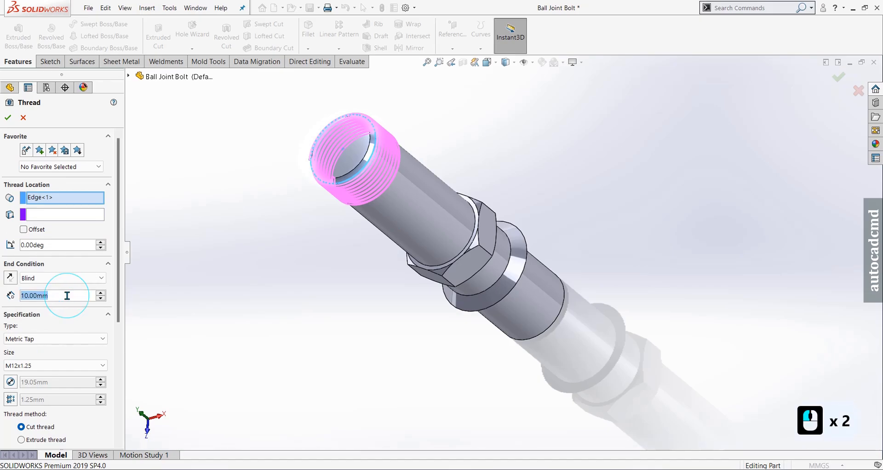
text(41)
key(Return)
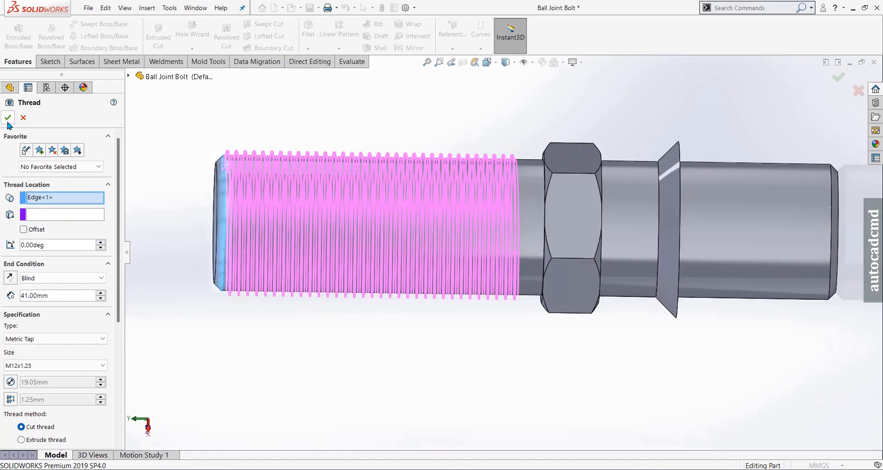
click(8, 118)
Step: Save the finished Ball Joint Bolt part
middle_drag(292, 195, 453, 272)
scroll(476, 357, up, 4)
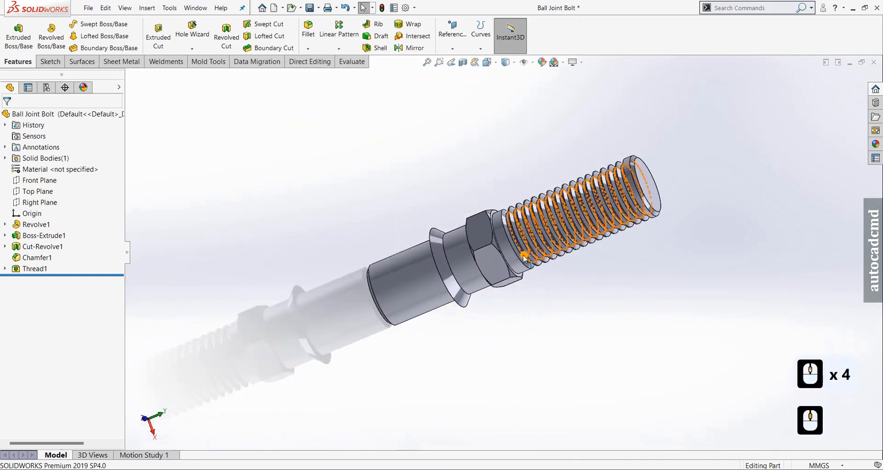
scroll(564, 337, up, 2)
middle_drag(564, 337, 569, 308)
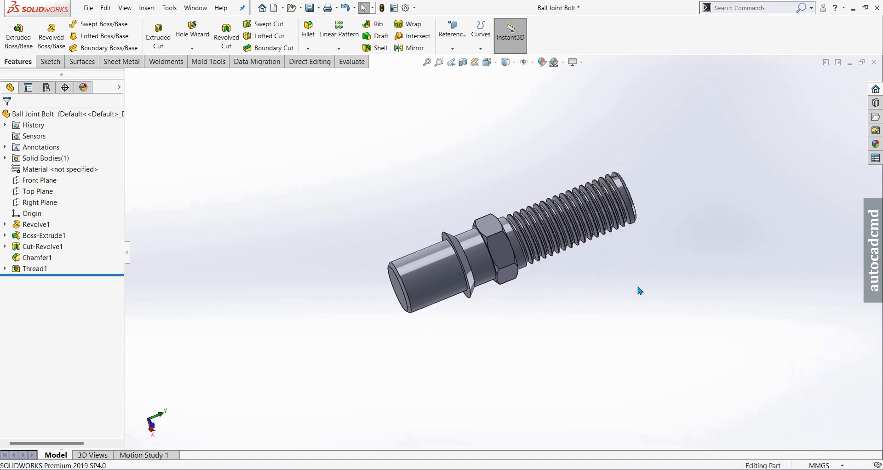
key(ctrl+s)
click(447, 197)
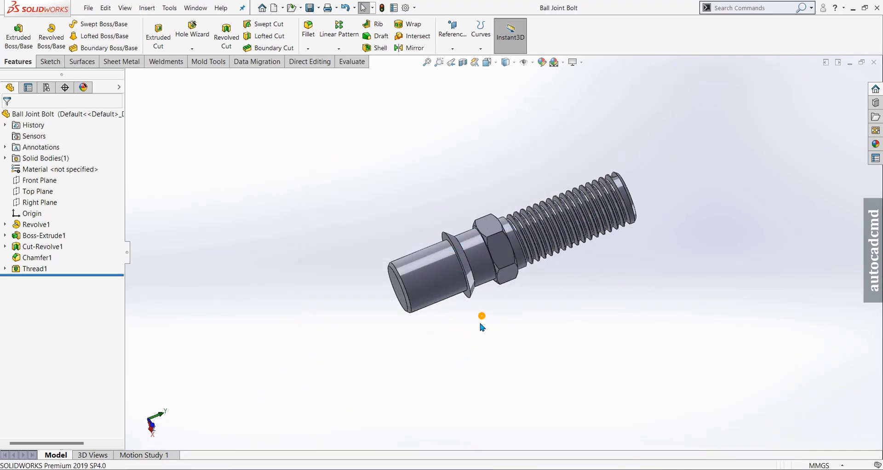
middle_drag(479, 324, 465, 367)
scroll(522, 273, down, 3)
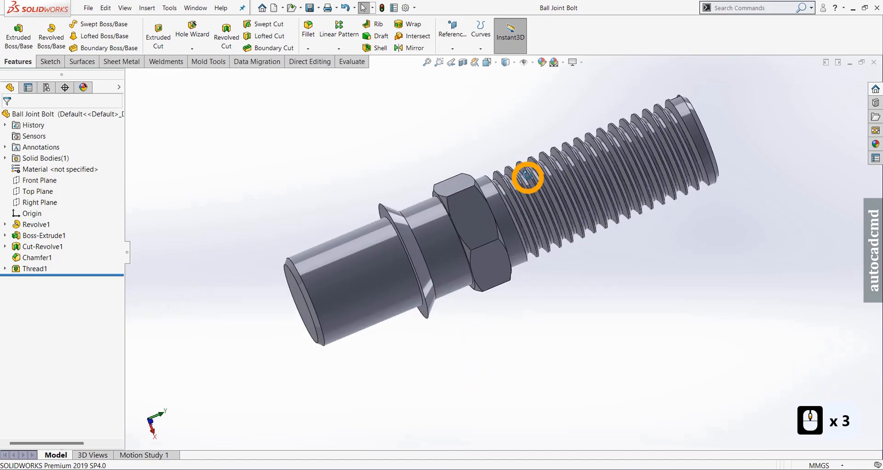